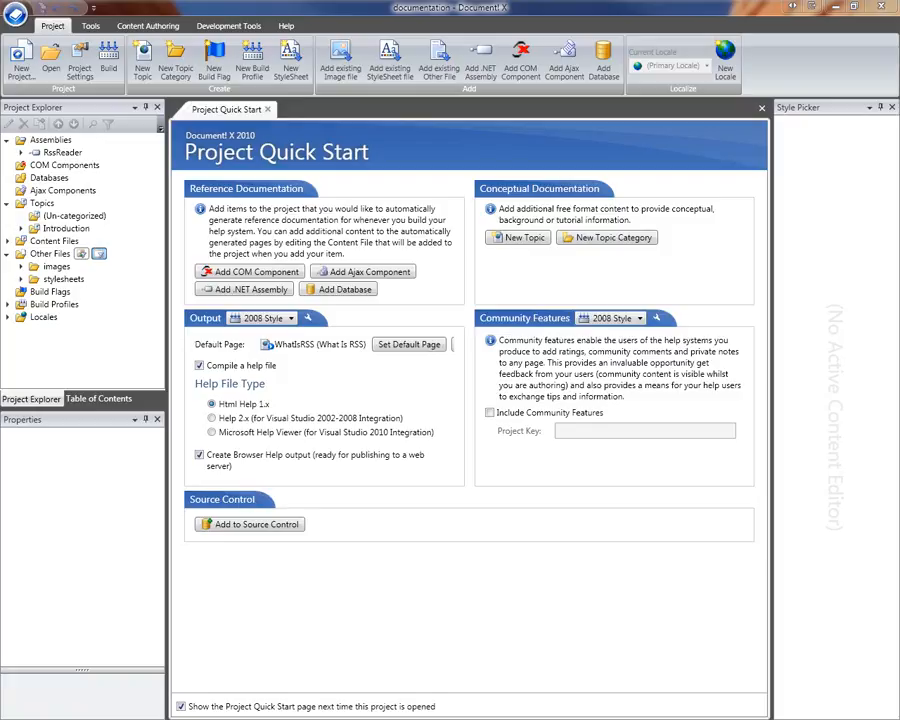
- Expand Build Profiles to reveal the 2008 Style and 2010 Style profiles
click(8, 305)
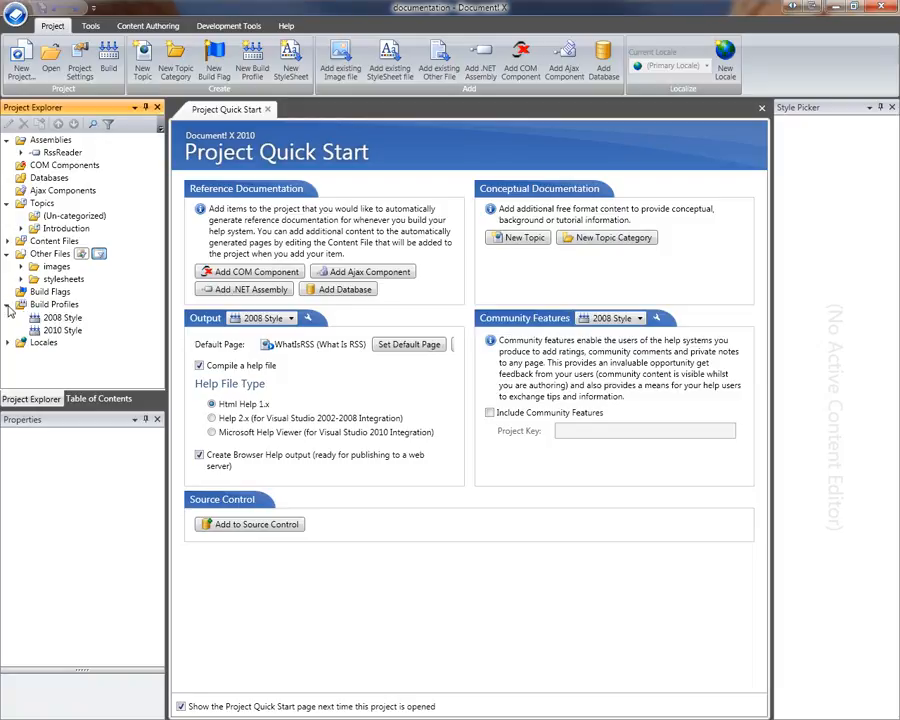
- Rename the 2008 Style profile to Standard Edition and 2010 Style to Professional Edition
double_click(62, 317)
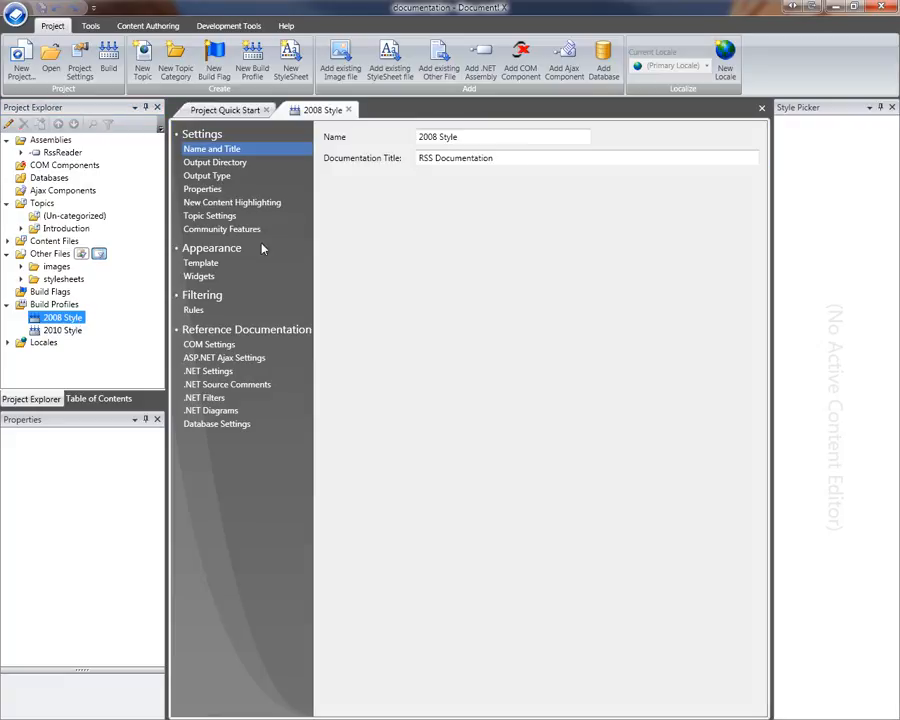
drag(482, 142, 306, 143)
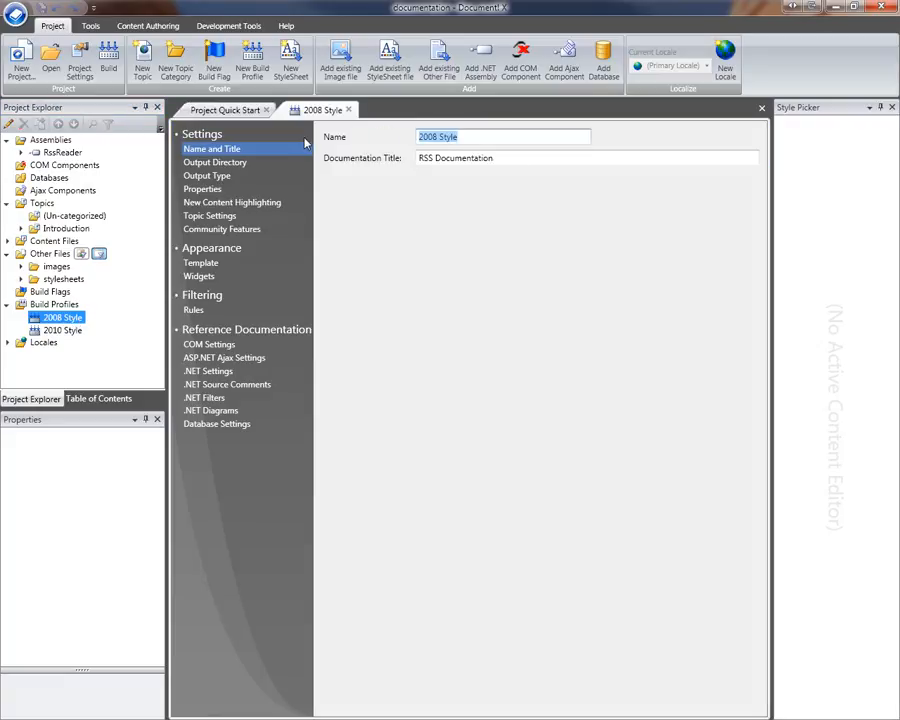
text(Standard Edition)
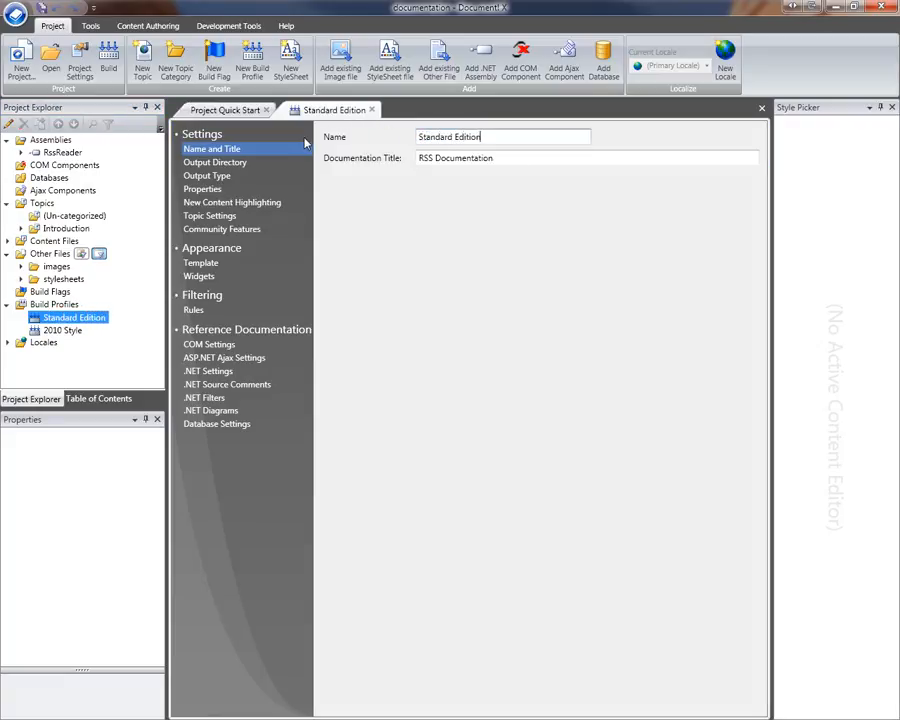
click(66, 332)
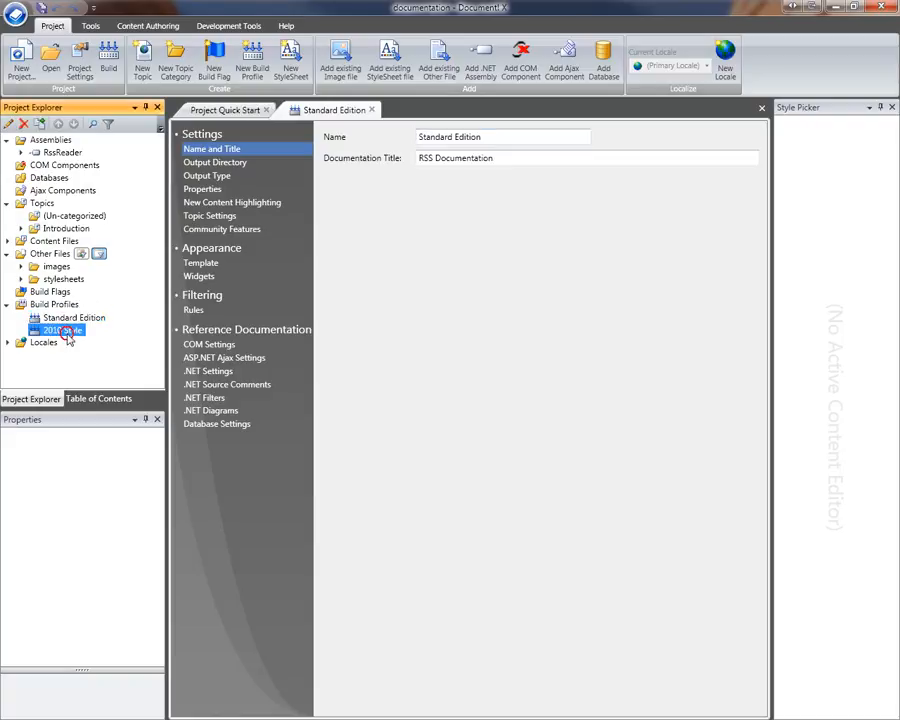
drag(490, 137, 362, 141)
text(Professional Ed)
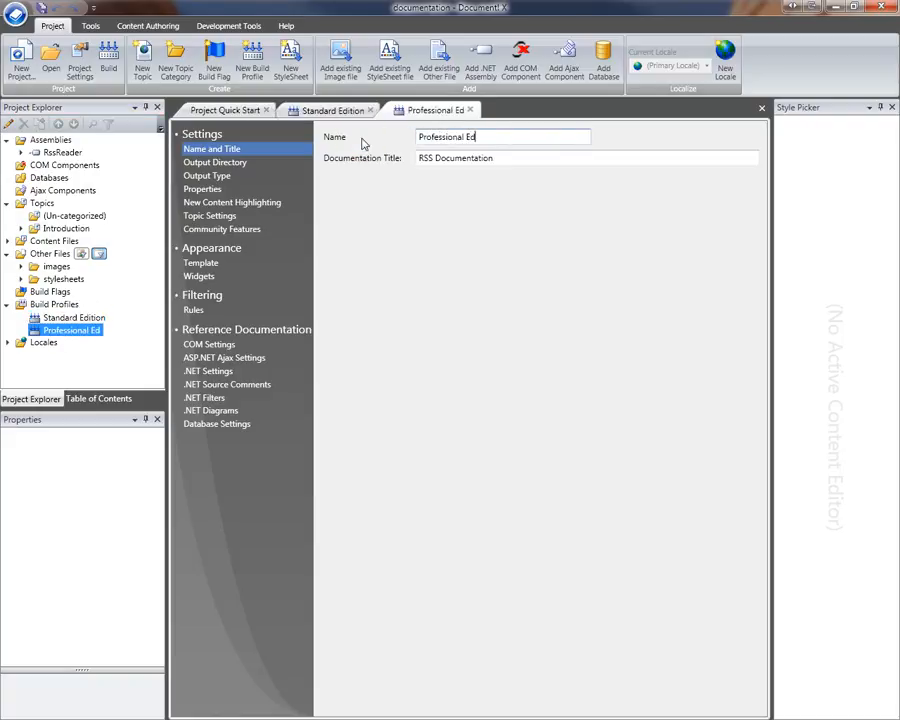
text(ition)
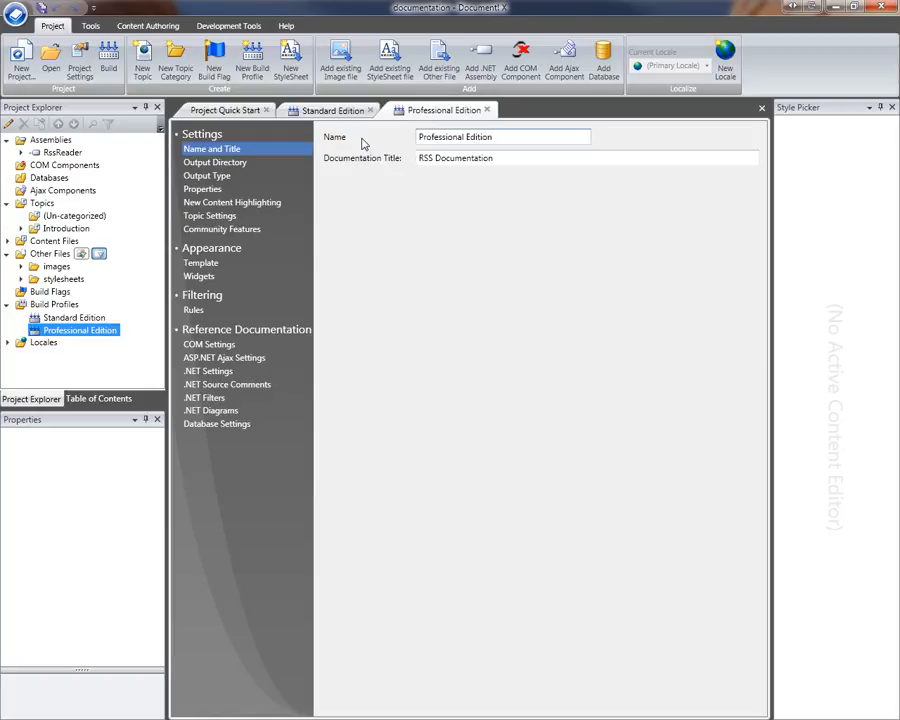
- Set Professional Edition's output type to Html Help 1.x, keeping the Visual Studio 2008 Style template
click(208, 177)
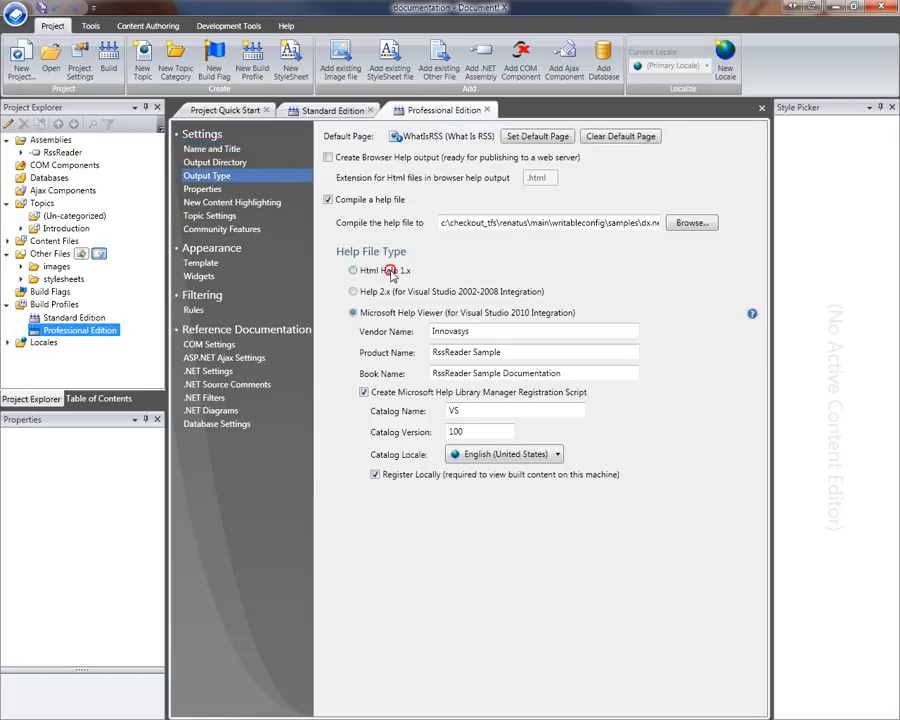
click(392, 274)
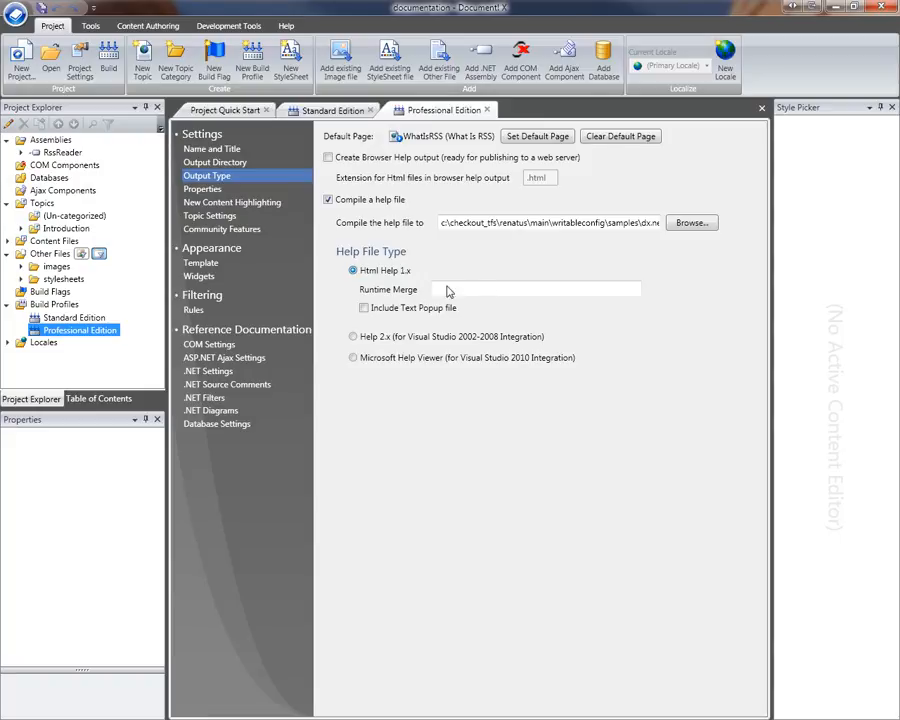
click(212, 263)
click(462, 307)
click(460, 320)
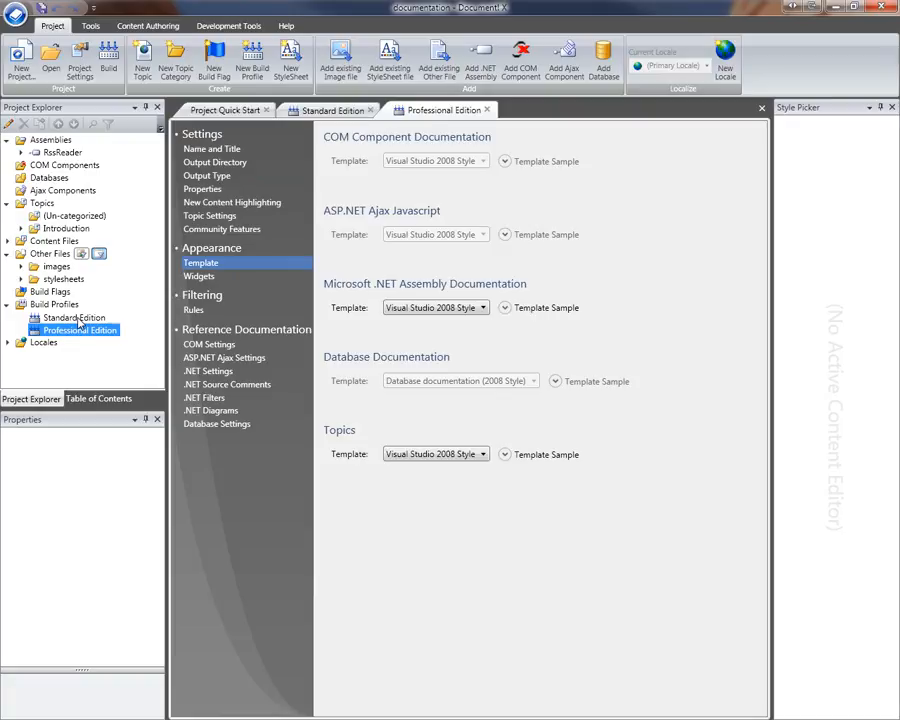
click(487, 110)
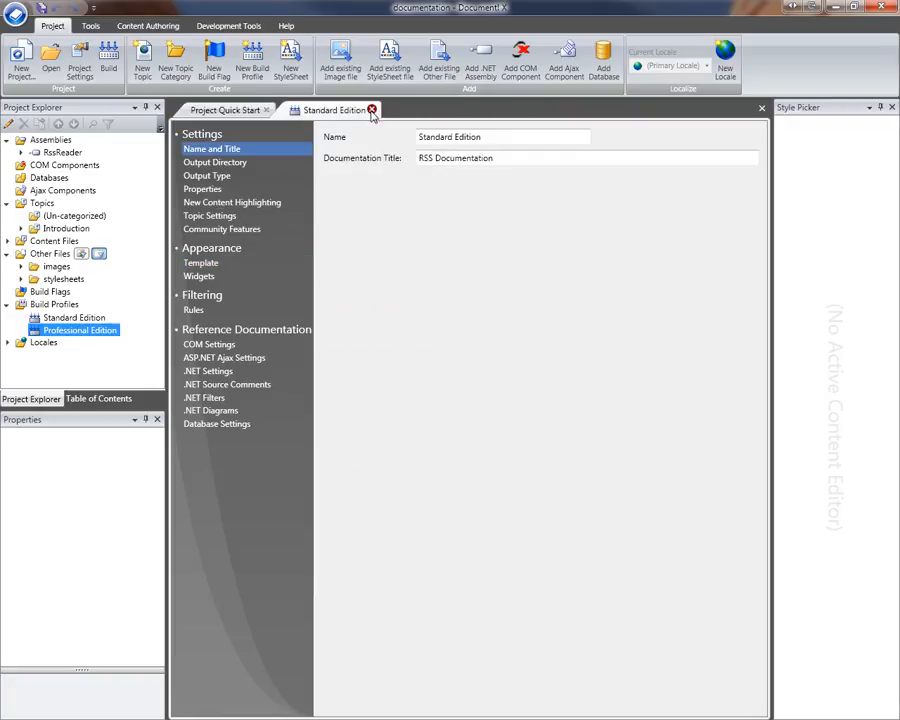
- Create a new build flag named Professional Edition Content under Build Flags
click(372, 110)
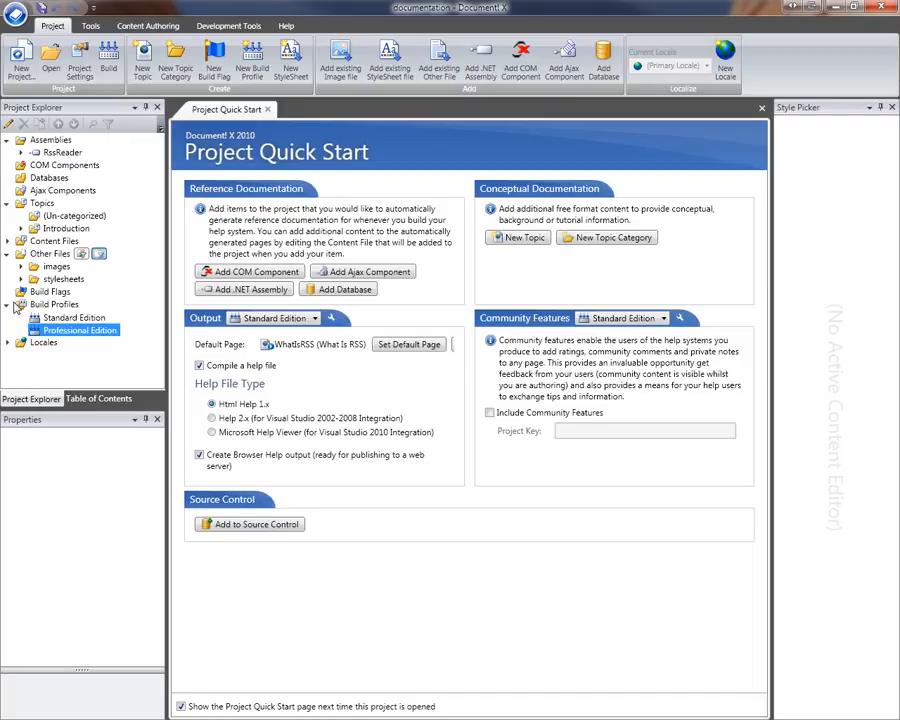
click(50, 291)
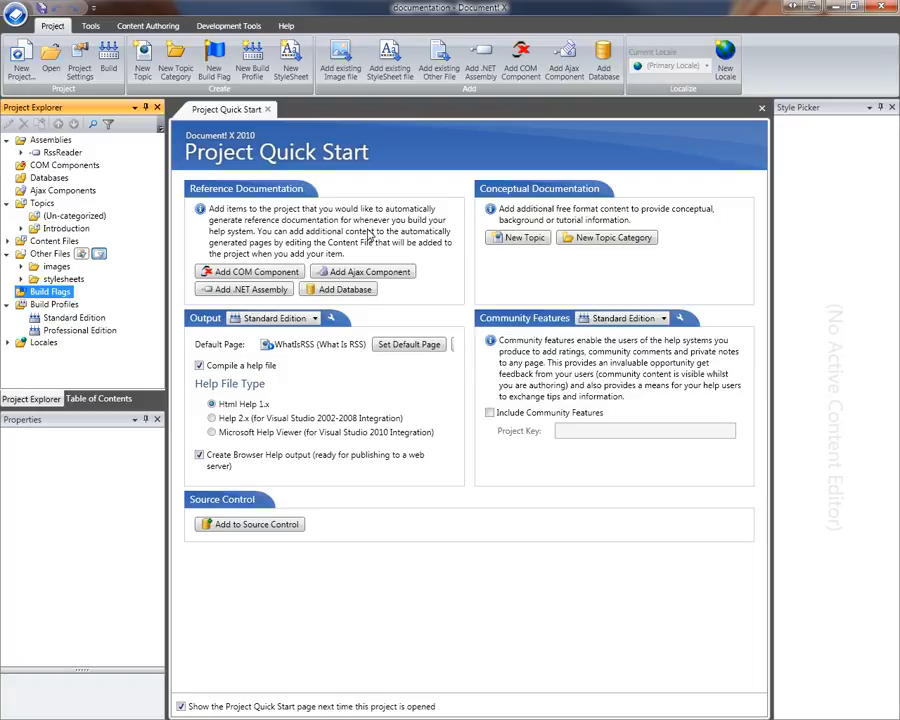
click(212, 66)
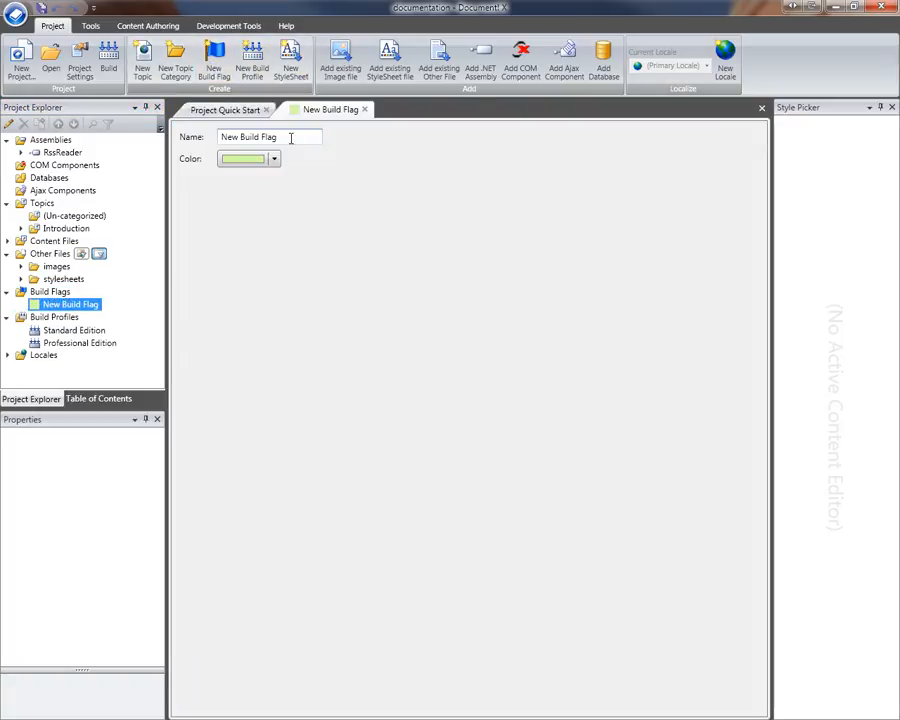
text(Profession)
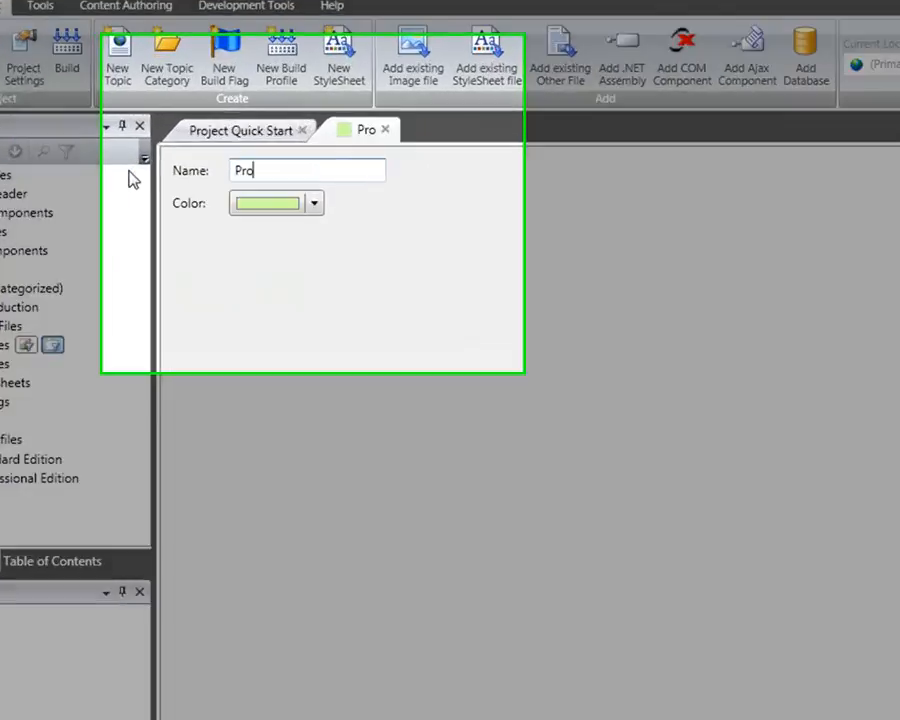
text(al Edition Con)
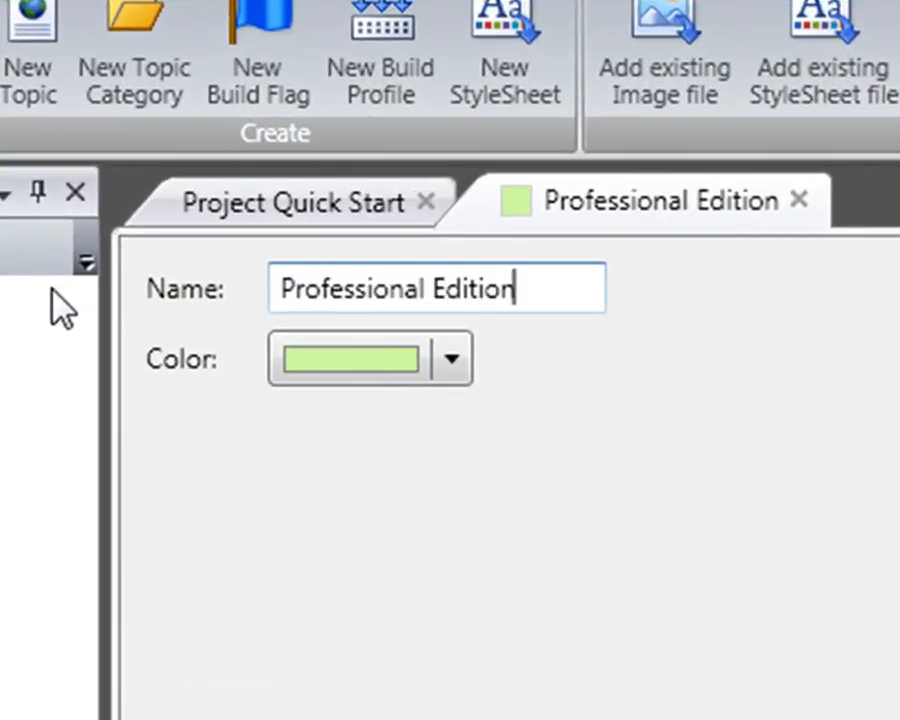
text(tent)
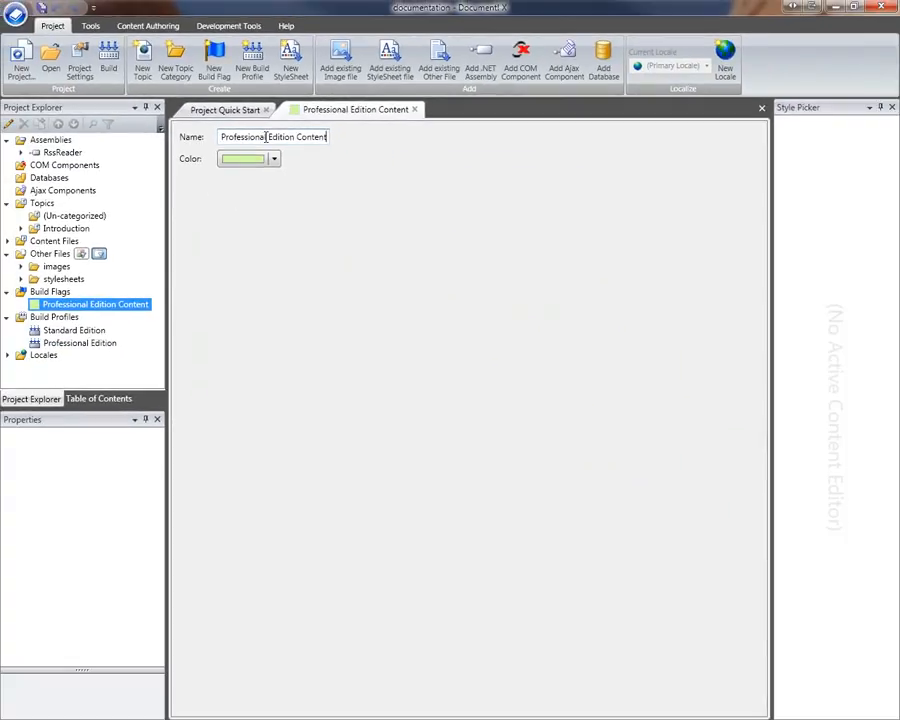
click(414, 110)
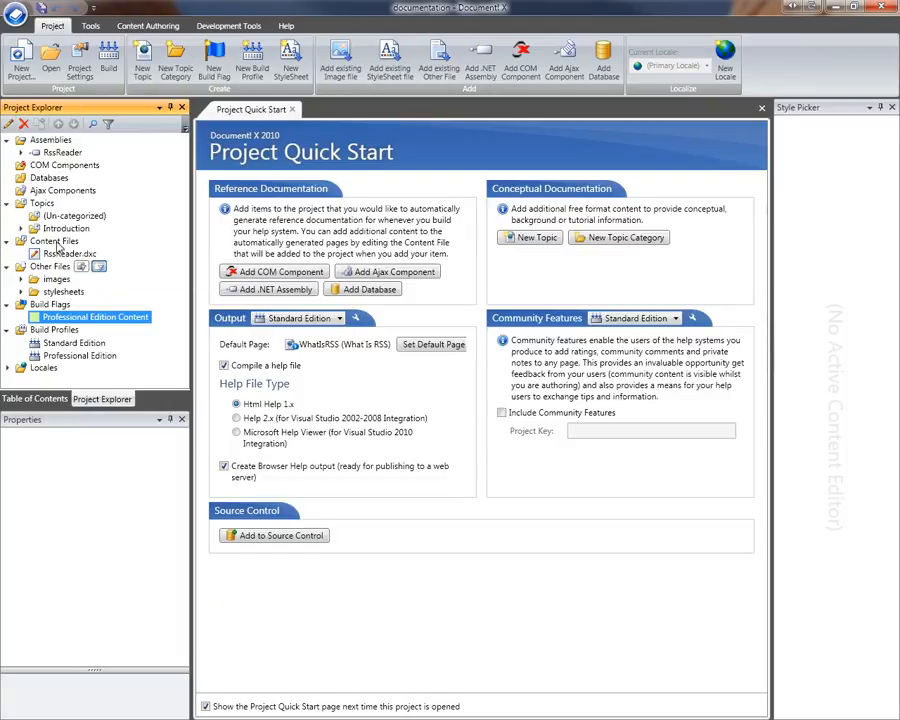
- Open RssReader.dxc and show the RssManager class page in a widened editor
right_click(62, 256)
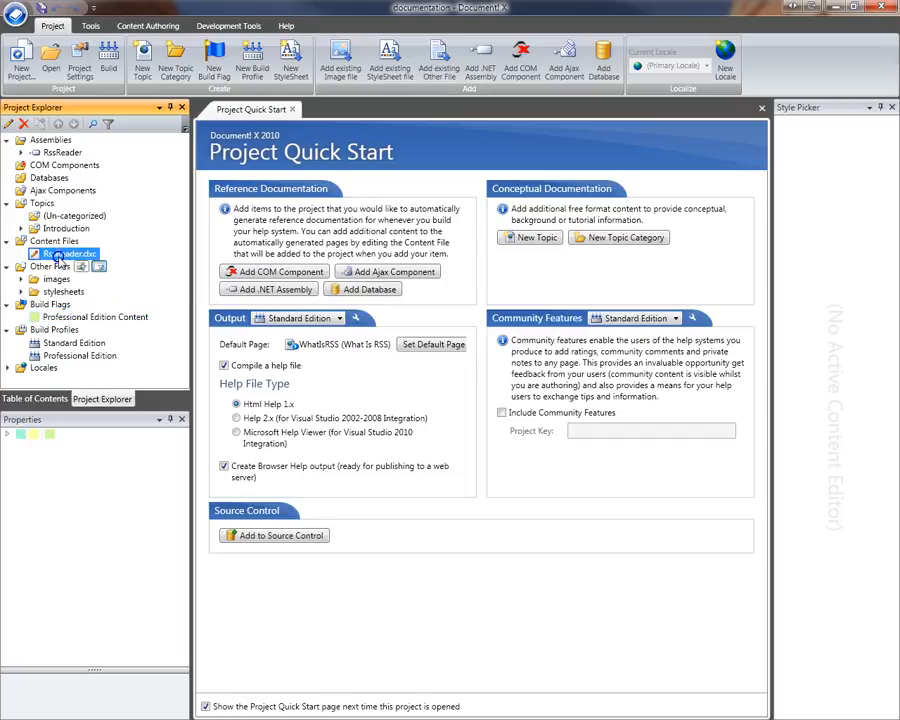
click(95, 267)
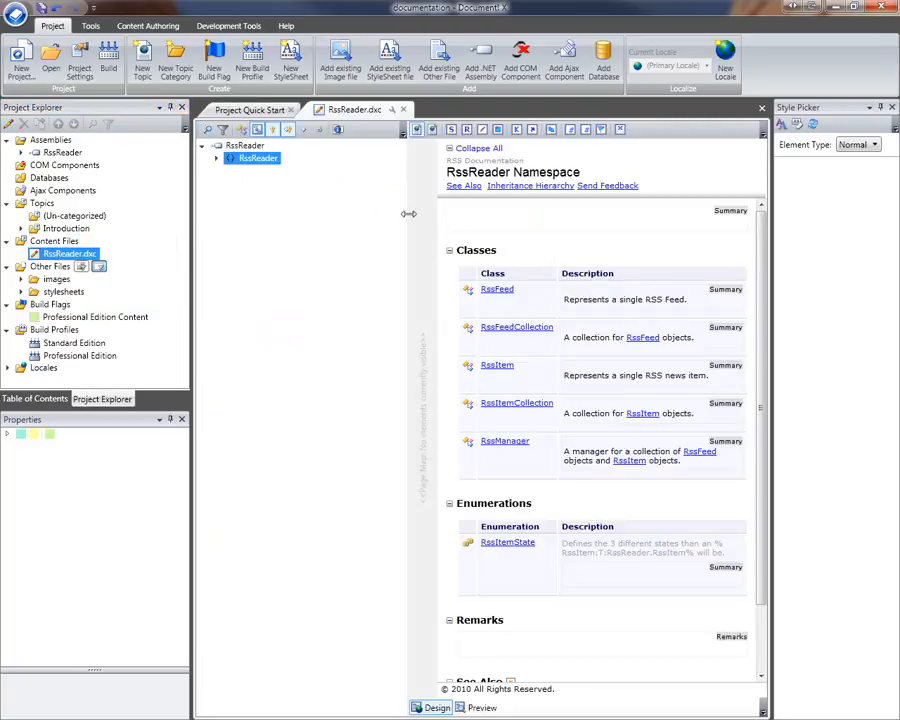
drag(409, 214, 311, 213)
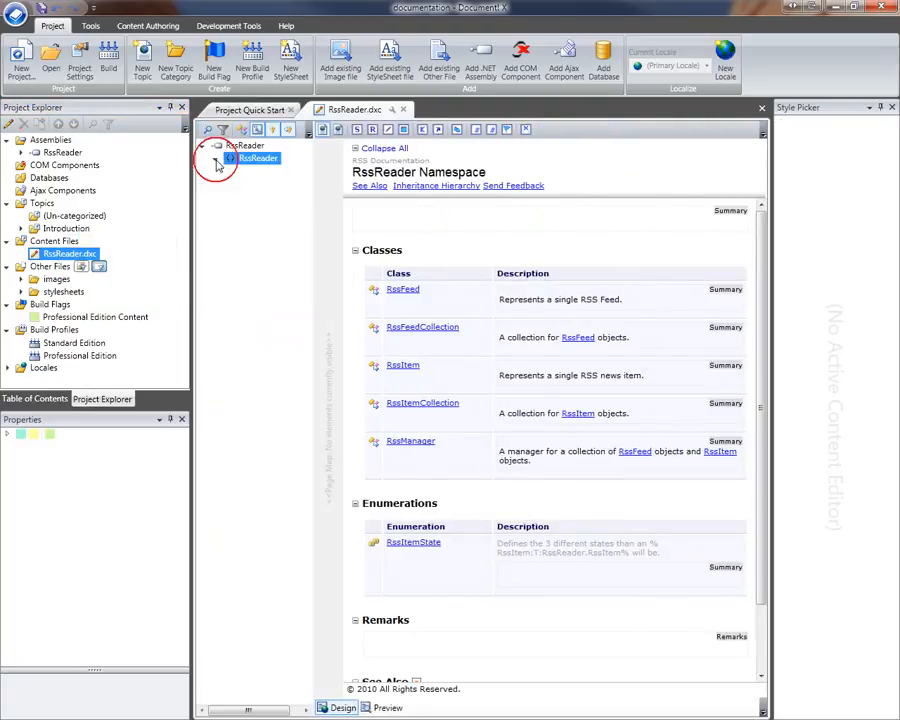
click(215, 158)
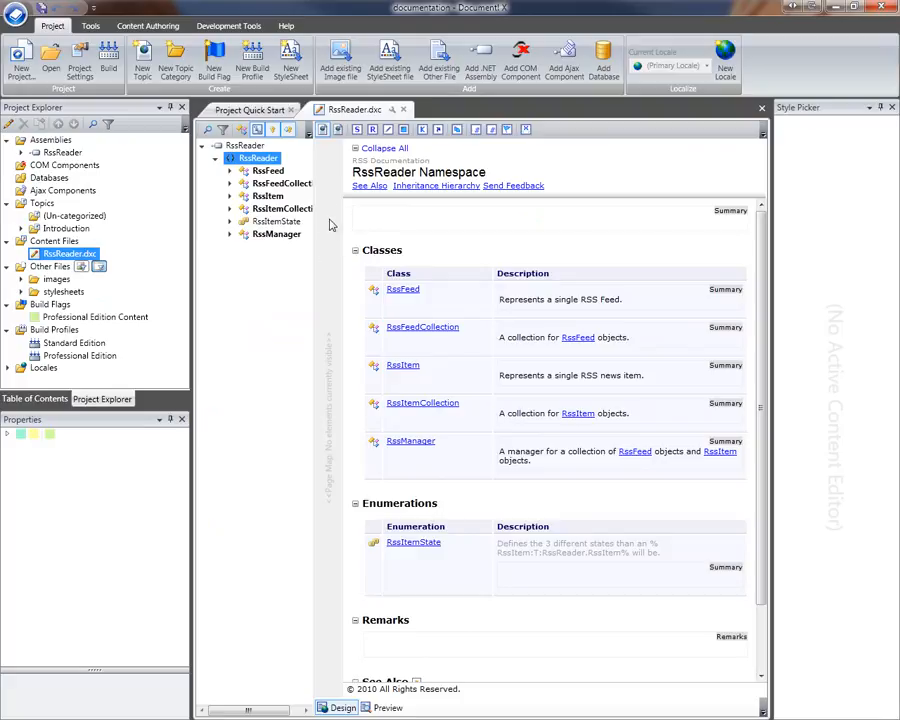
click(278, 234)
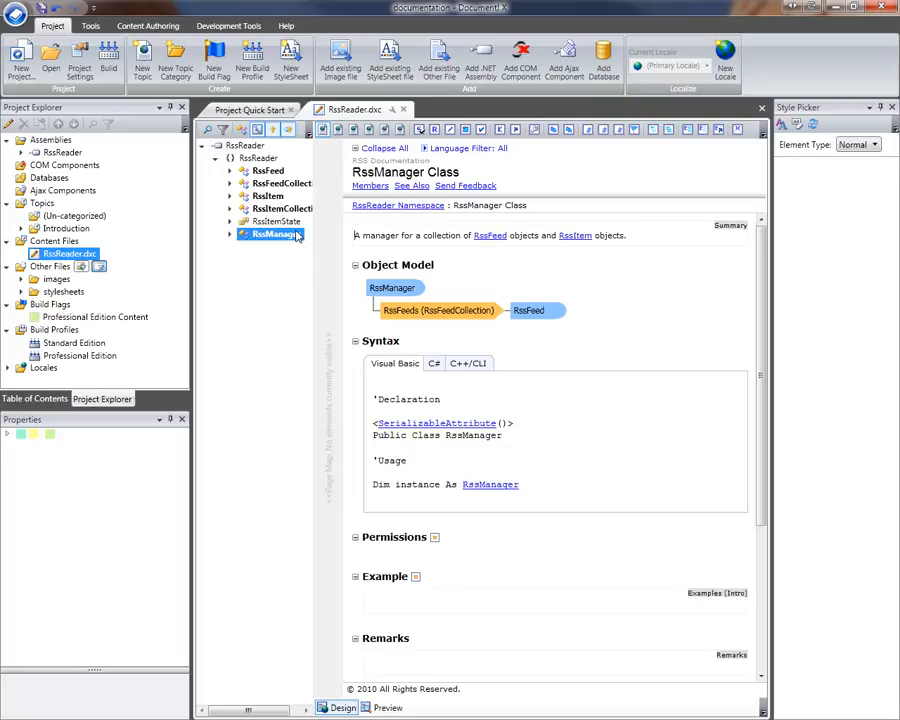
click(272, 235)
drag(268, 237, 320, 217)
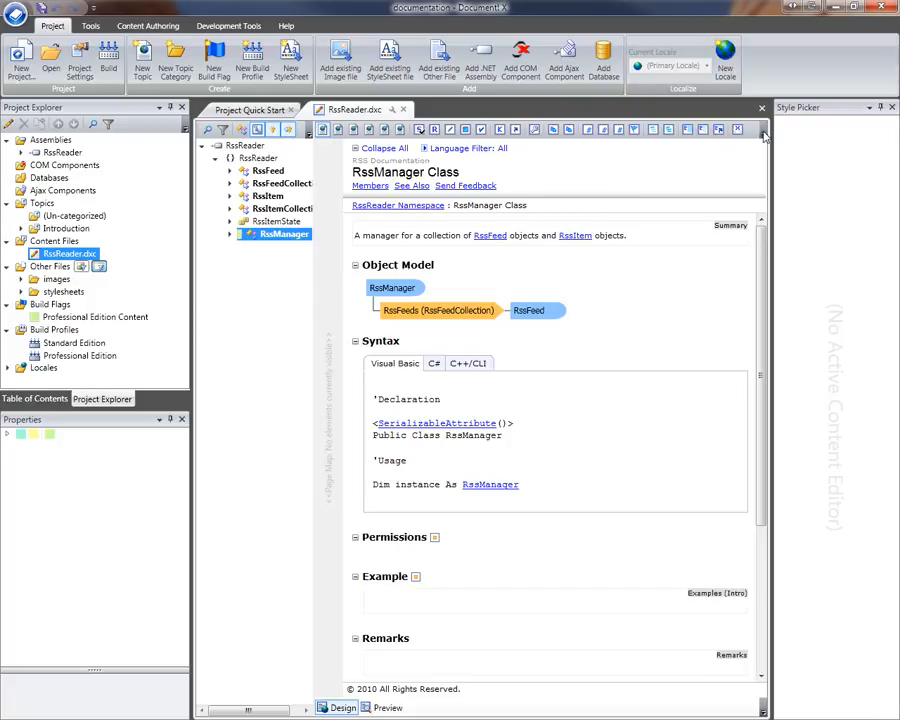
drag(773, 143, 819, 141)
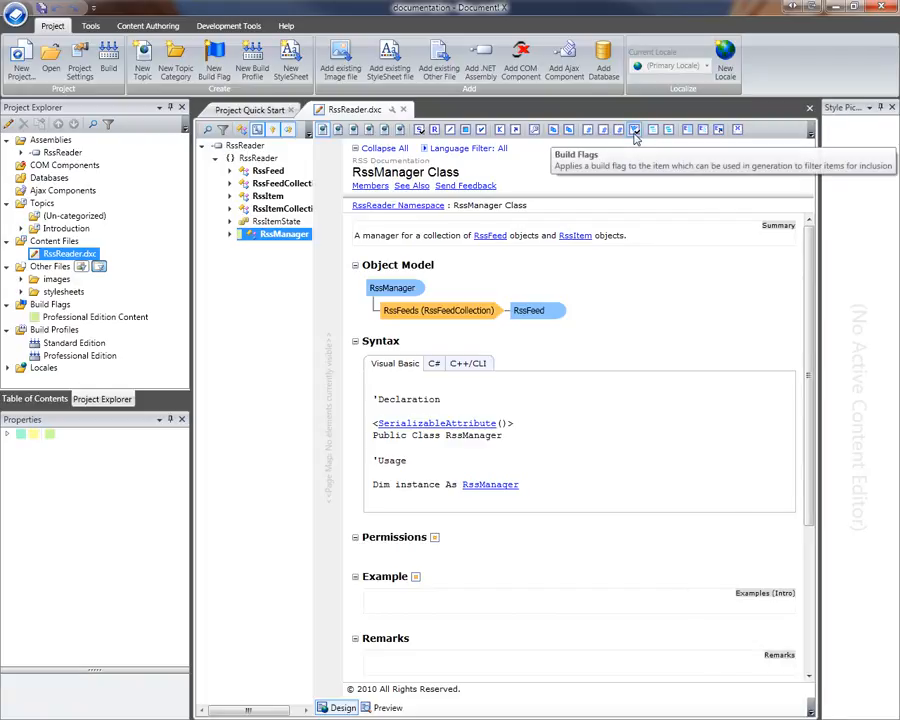
- Review the content's build flags, then close RssReader.dxc, saving the changes
click(634, 132)
click(323, 149)
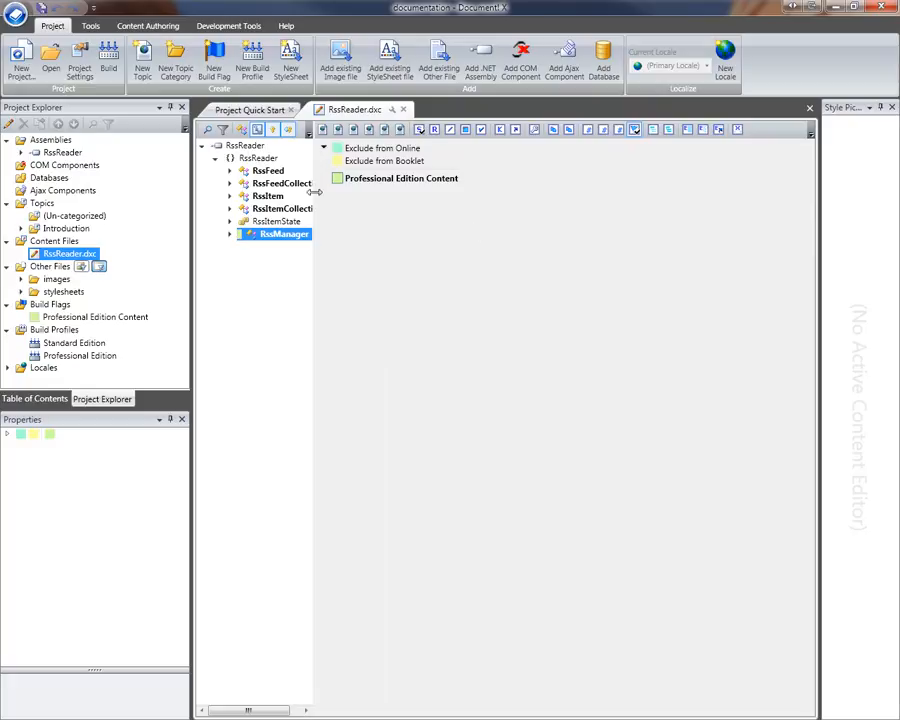
click(323, 148)
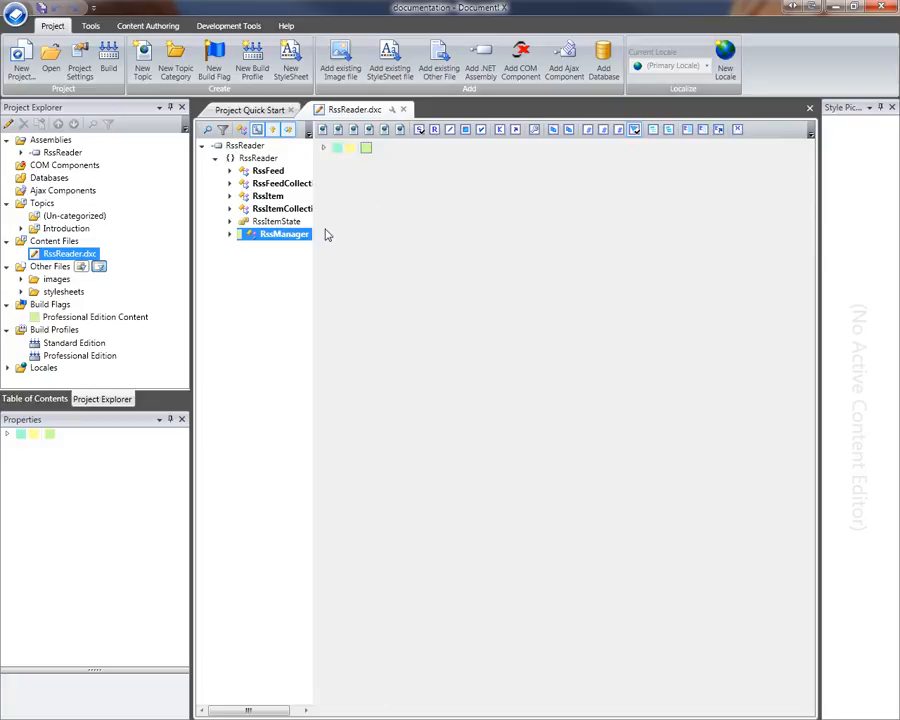
click(405, 111)
click(395, 415)
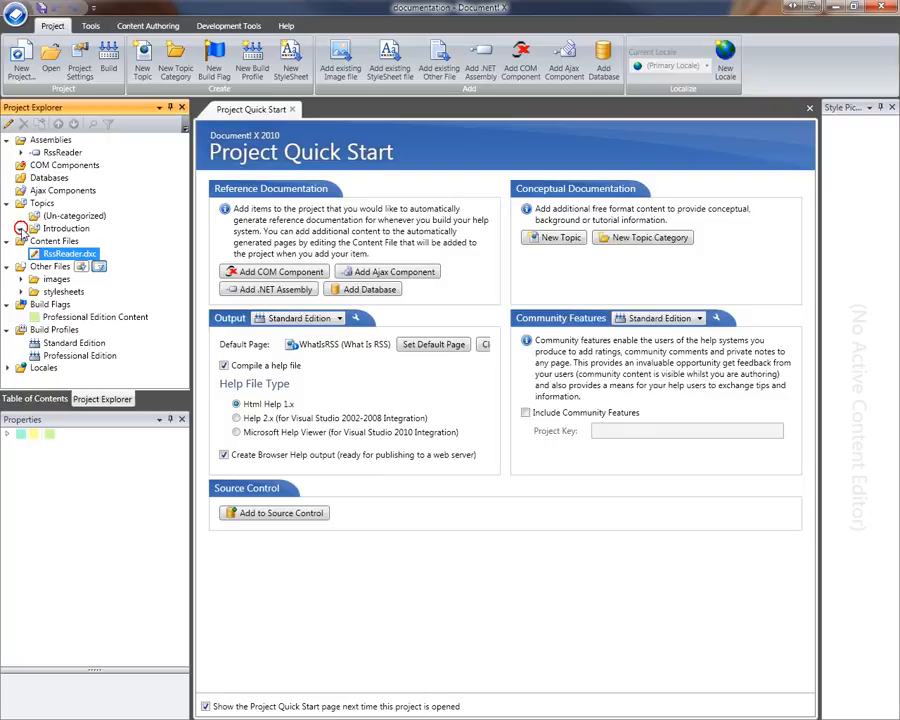
- Tick Professional Edition Content in the build flags of the Introduction > RSSSyntax topic
click(20, 228)
click(100, 254)
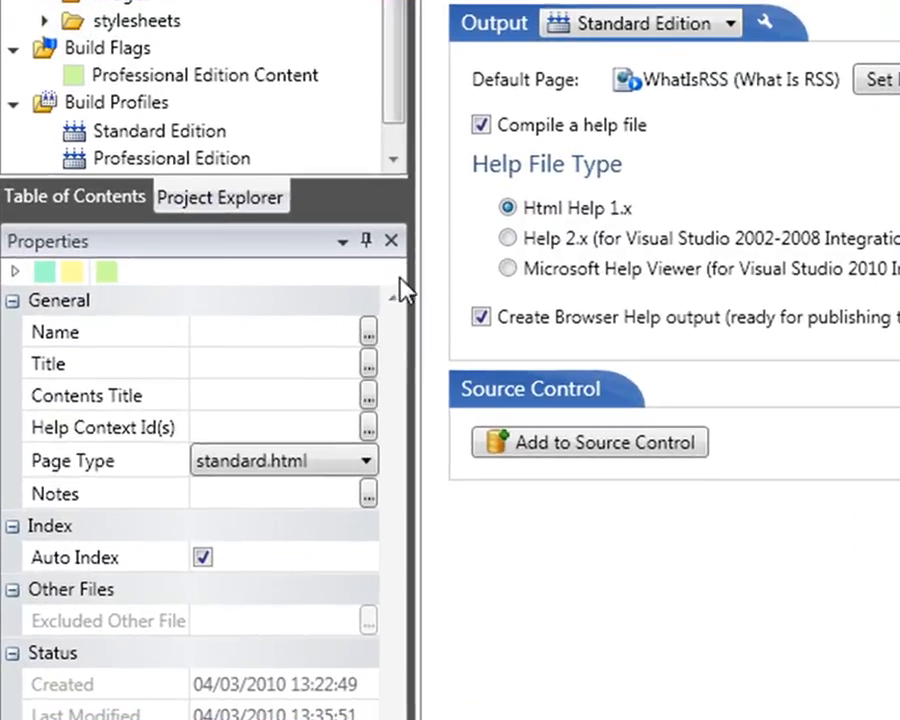
click(97, 436)
click(207, 278)
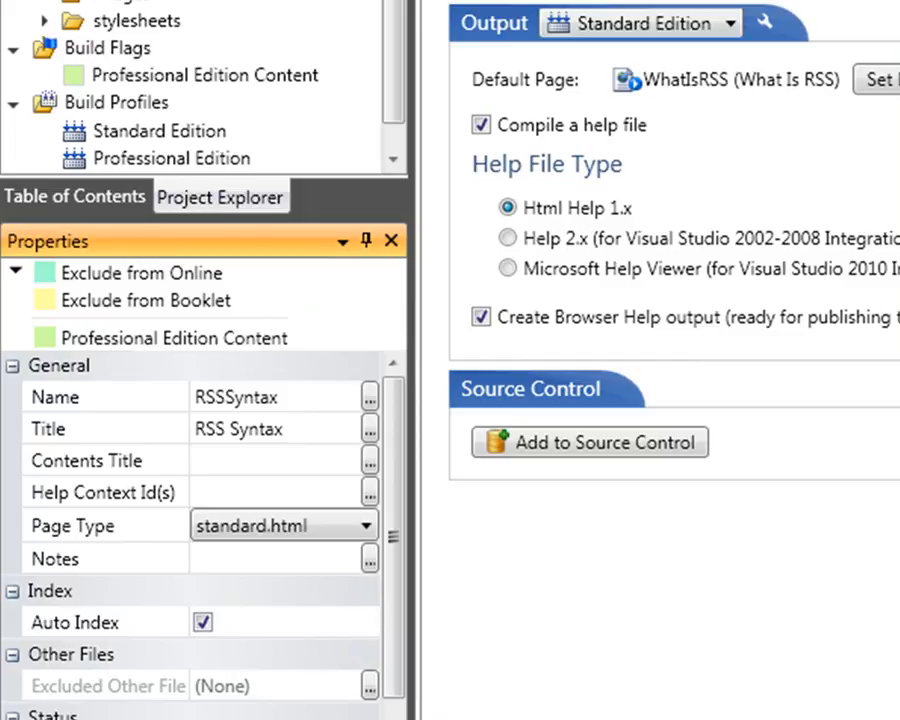
click(44, 337)
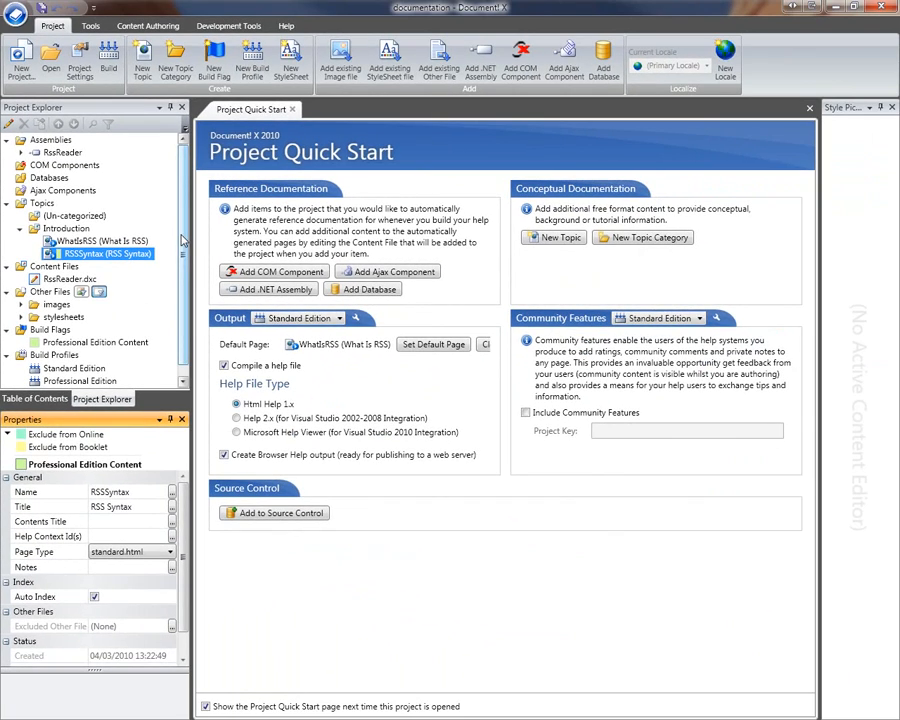
scroll(181, 237, down, 1)
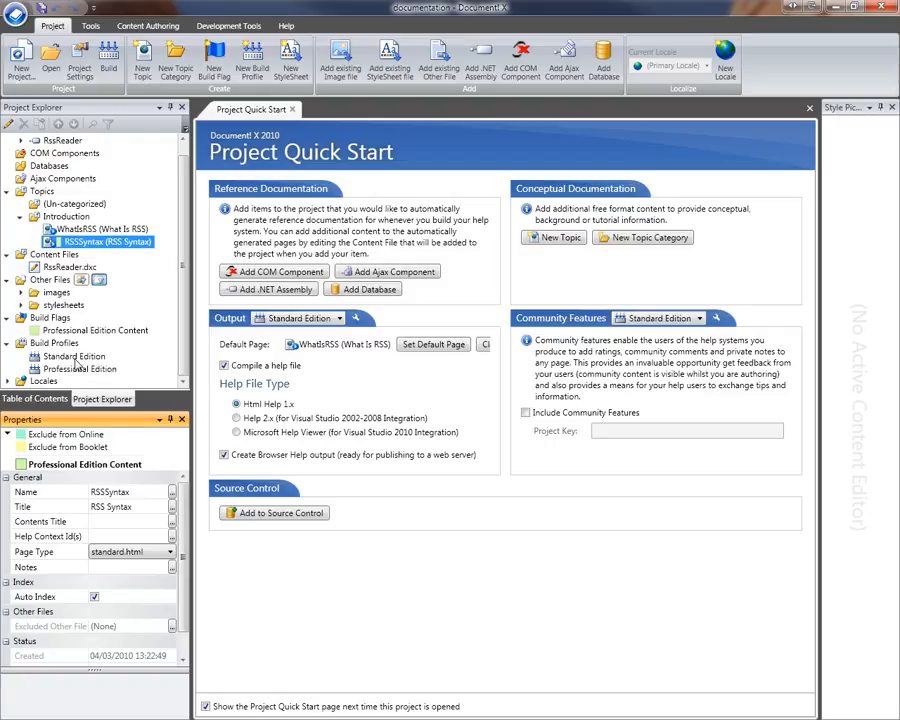
- Add a Standard Edition filtering rule named 'Don't include content marked as Professional Edition'
double_click(74, 358)
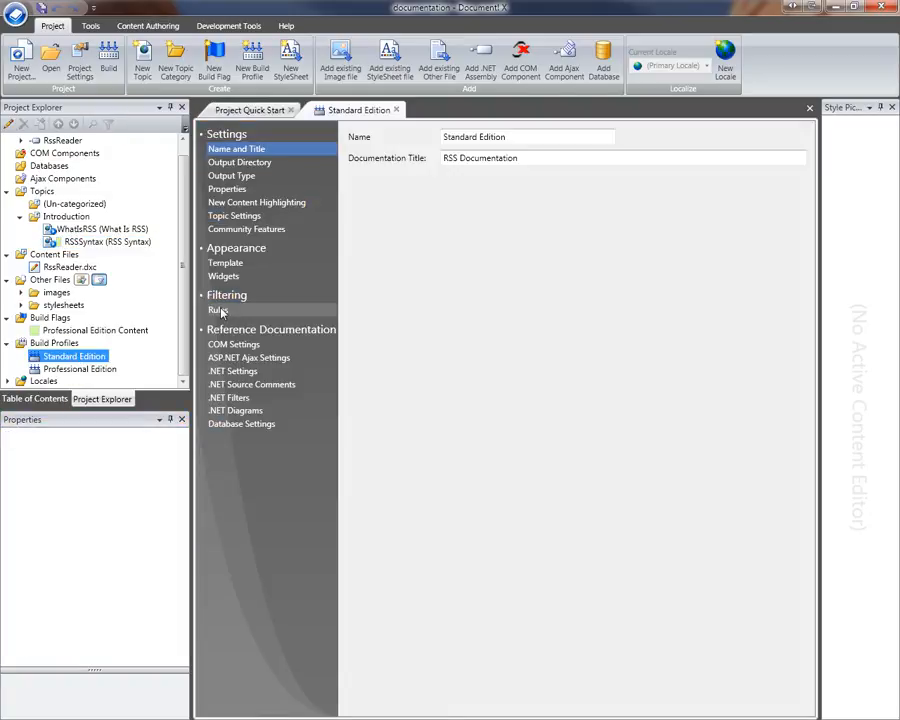
click(218, 311)
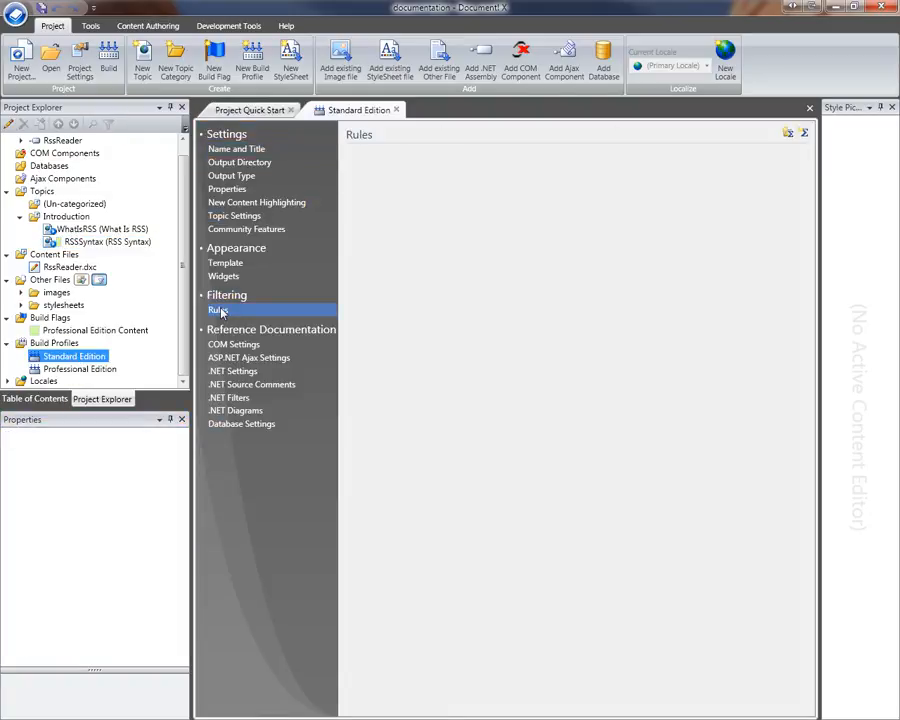
click(804, 134)
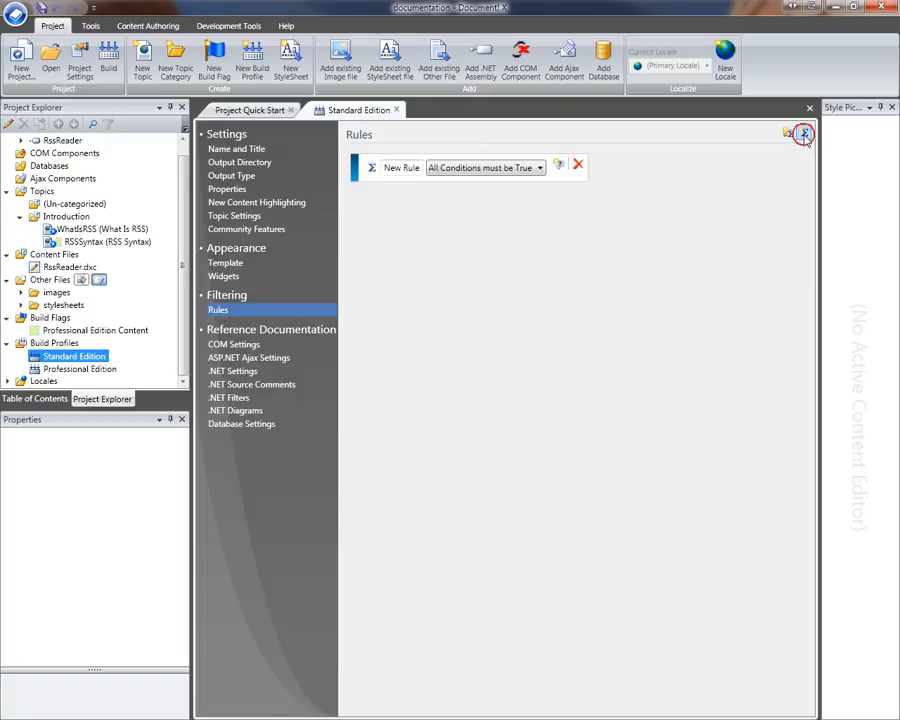
click(386, 168)
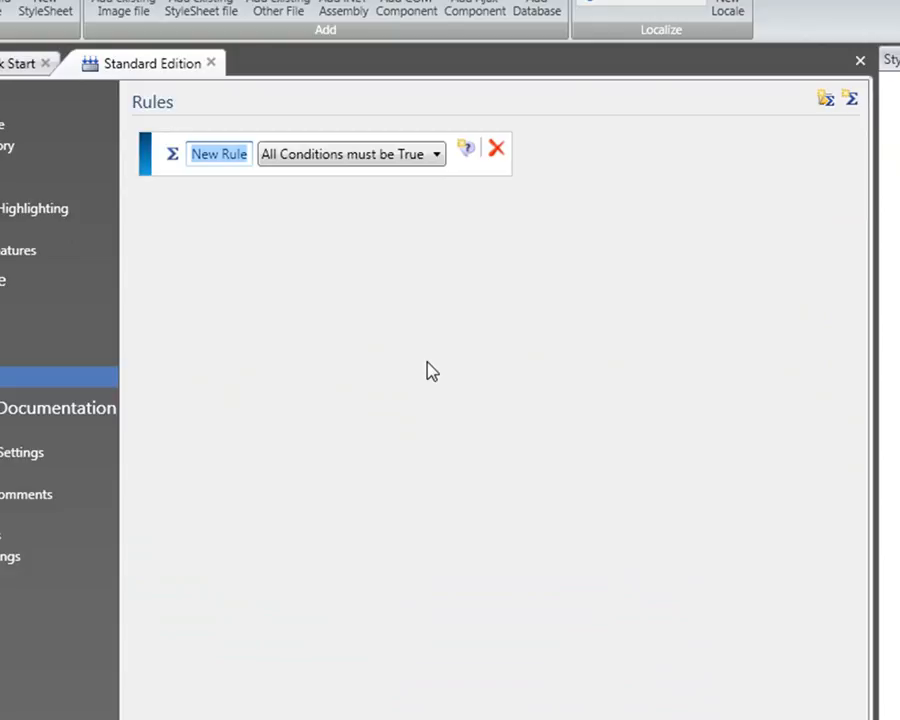
text(Don't include content marked as Professional Edition)
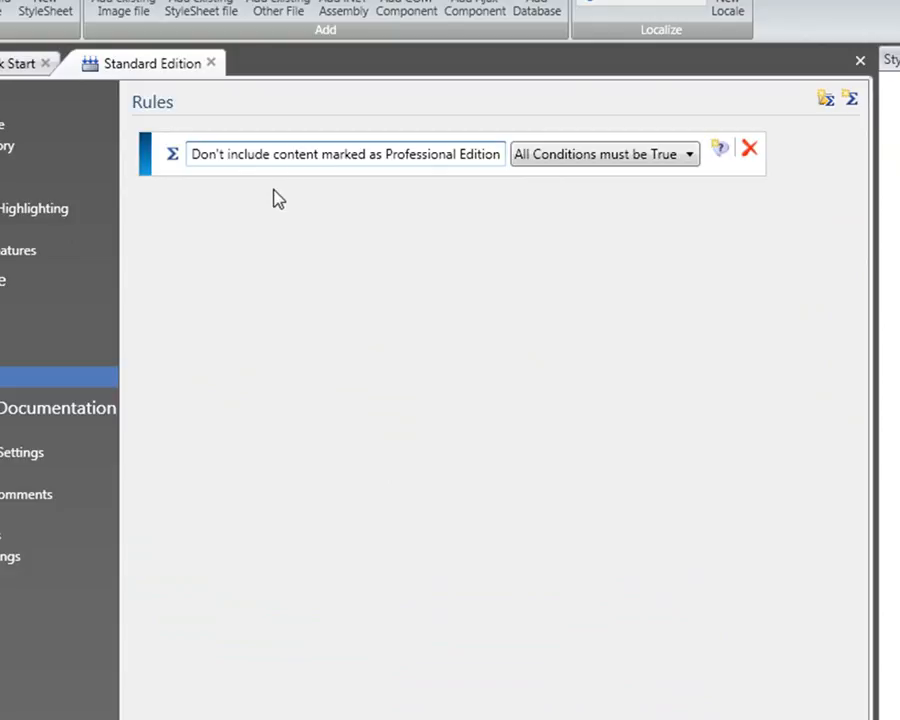
- Add a Build Flag Condition using 'All of these Flags are not defined', named 'Only allow content that is not flagged as Professional Edition'
click(721, 150)
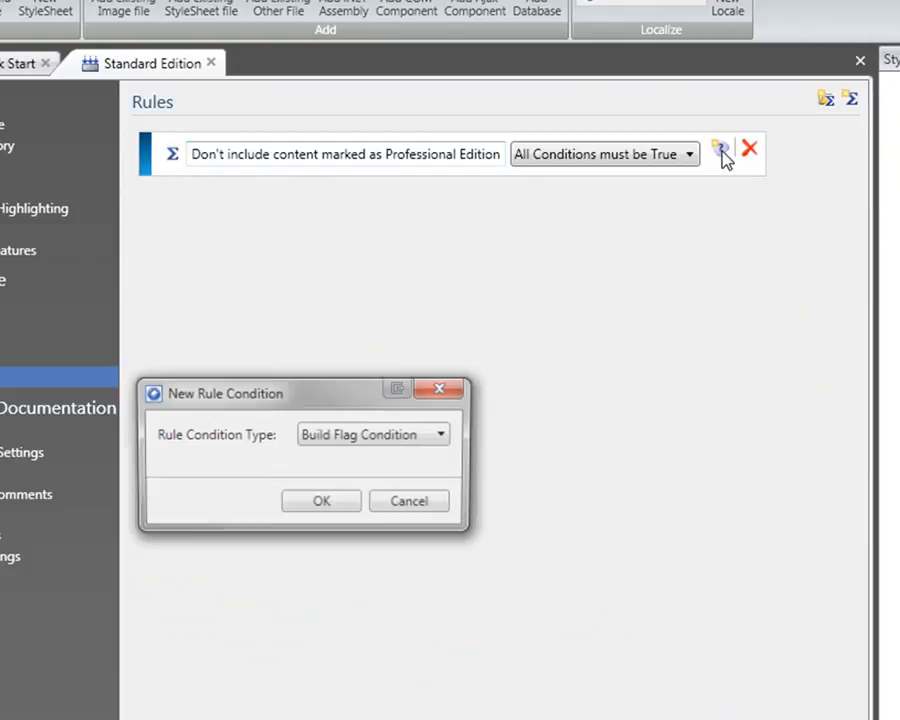
click(345, 506)
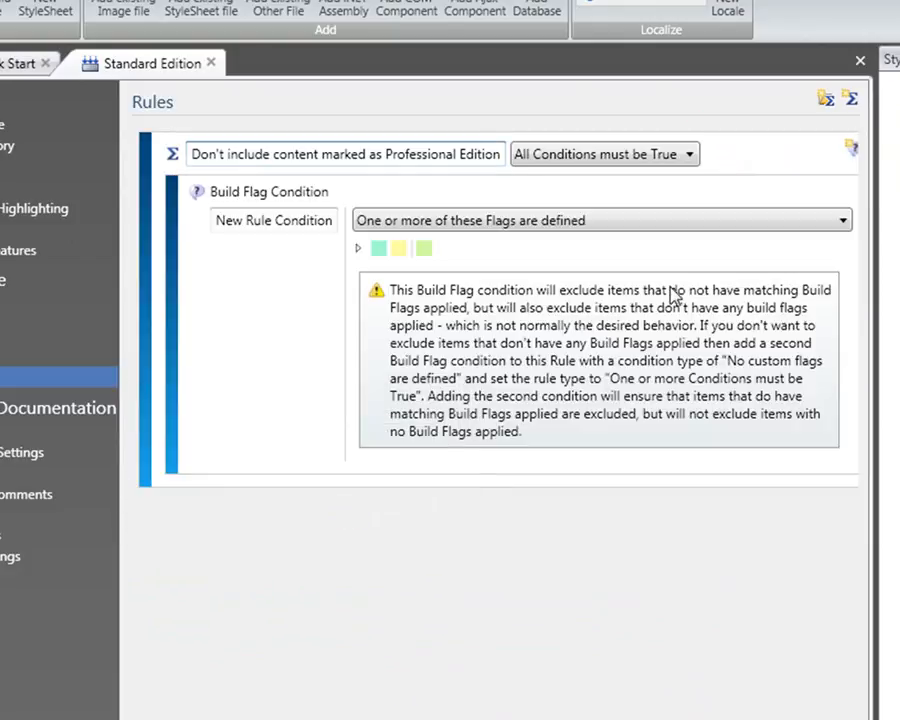
click(565, 220)
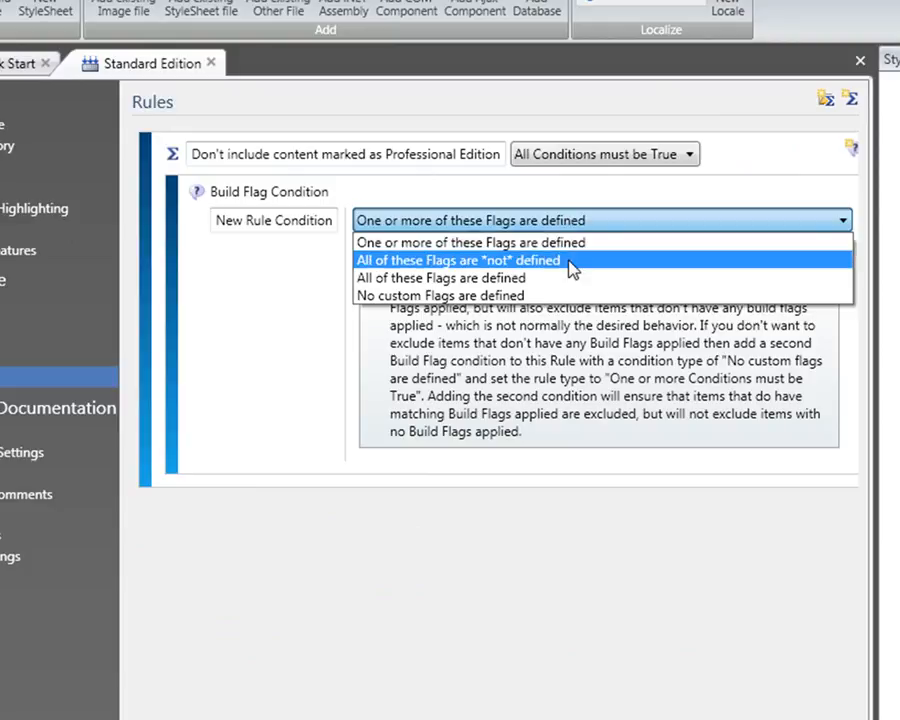
click(572, 262)
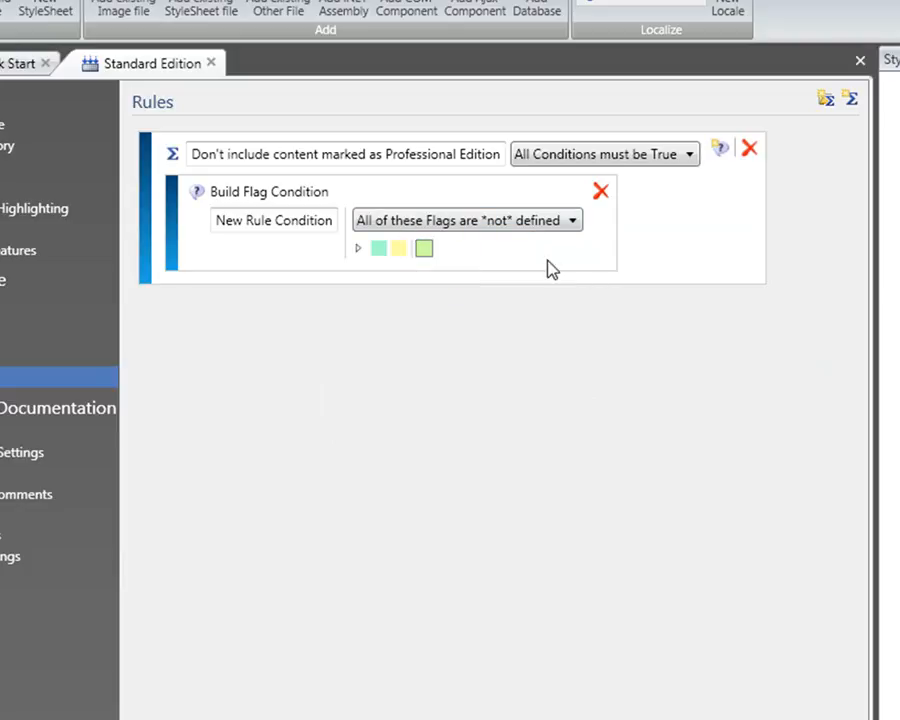
click(359, 250)
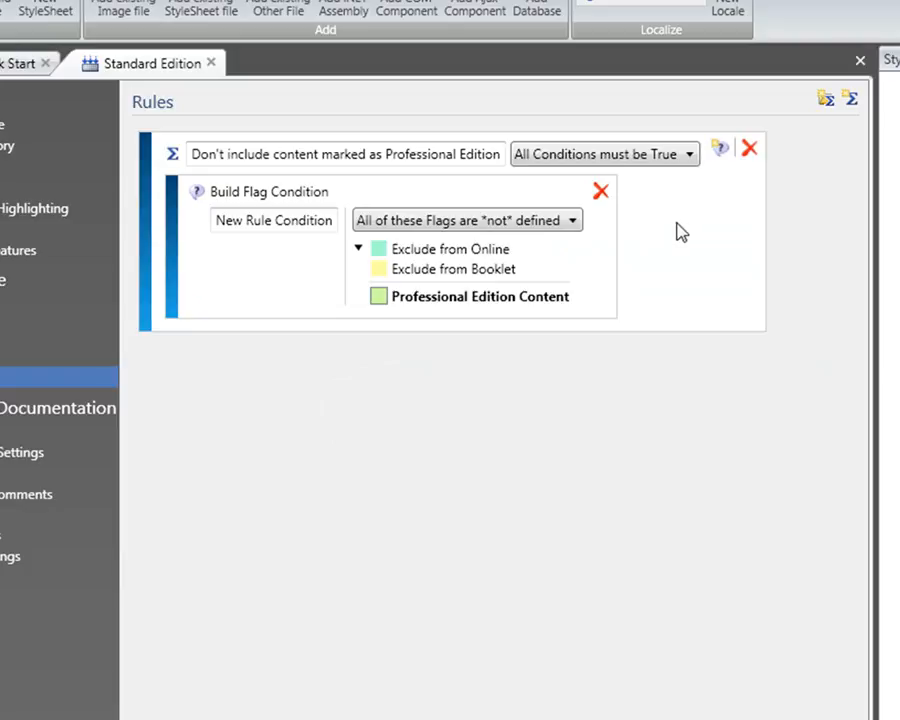
click(307, 221)
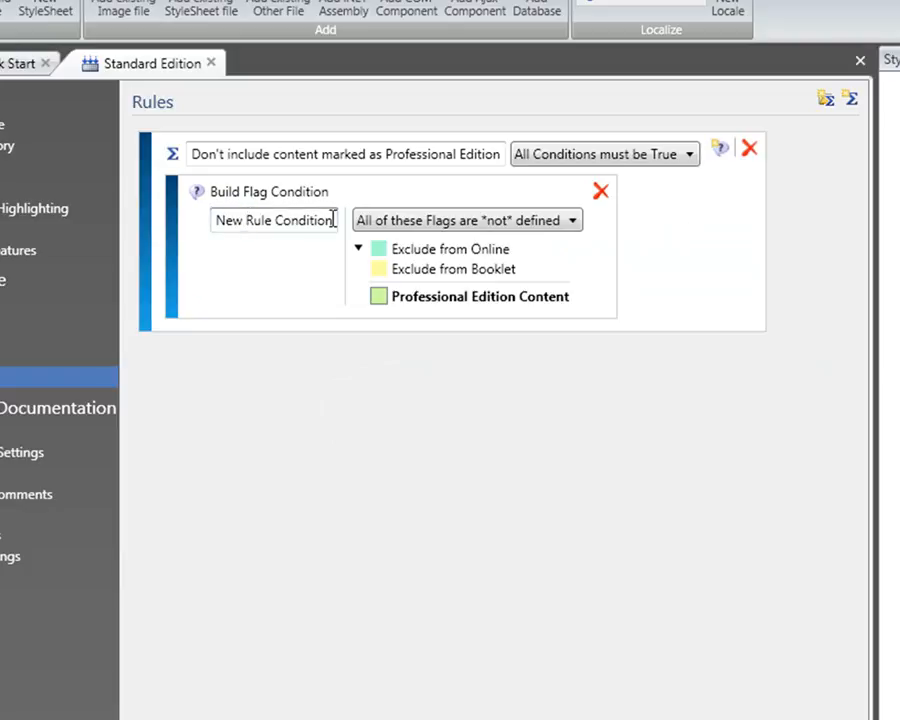
drag(331, 216, 180, 225)
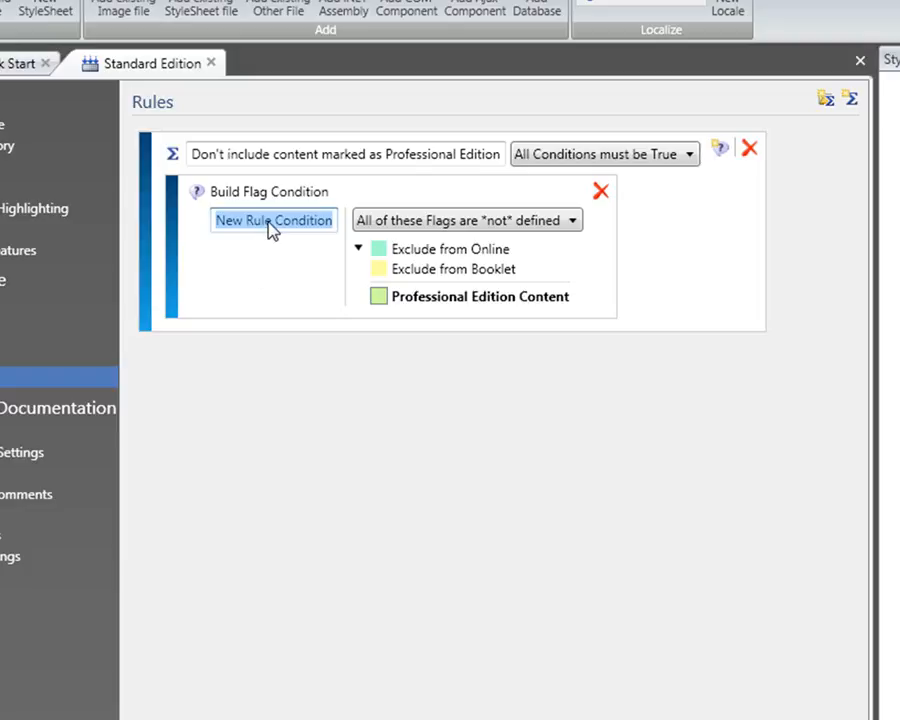
text(Only allow content that is not flagged as Professional Edition)
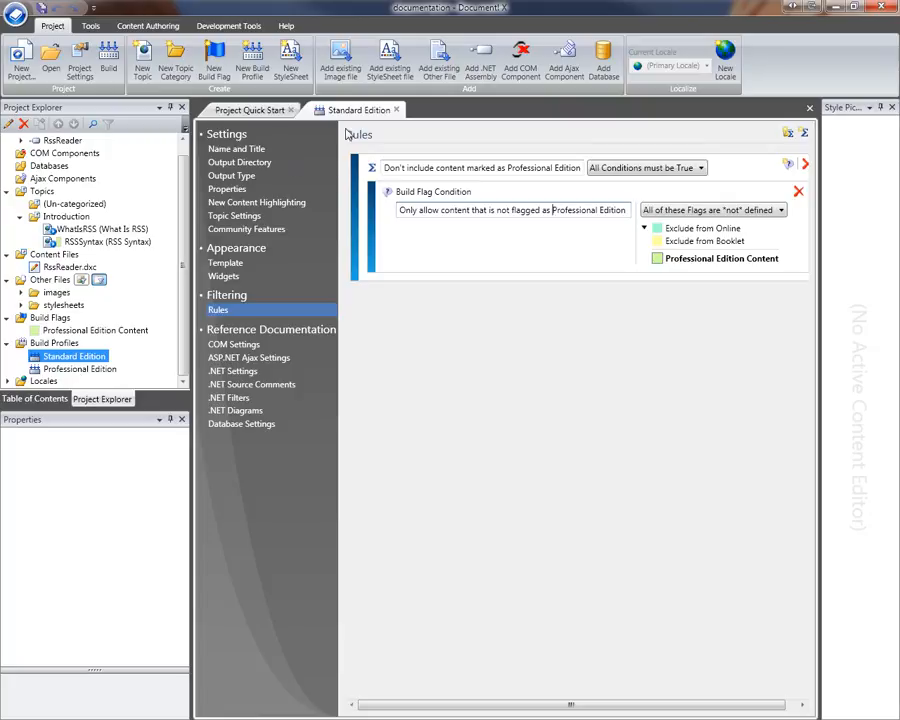
- Build both Standard Edition and Professional Edition profiles, then open the generated compiled help
click(396, 110)
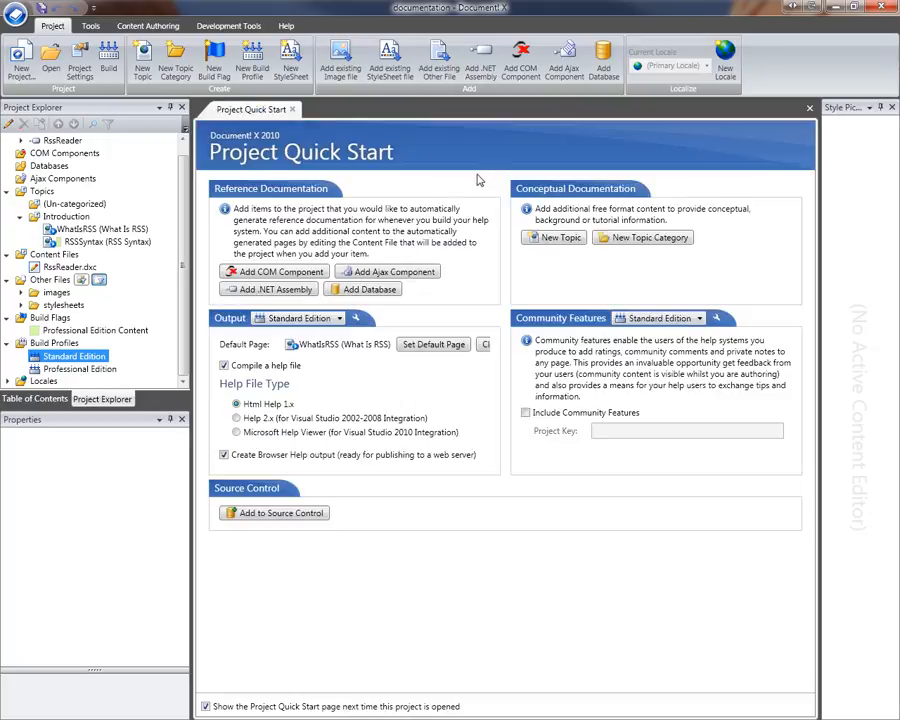
click(110, 60)
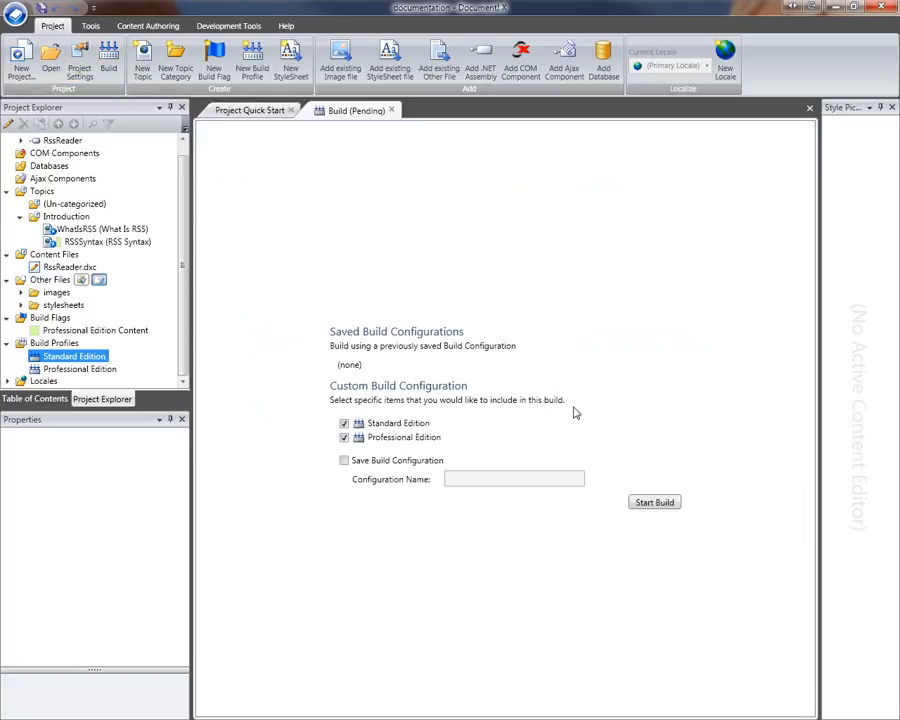
click(672, 502)
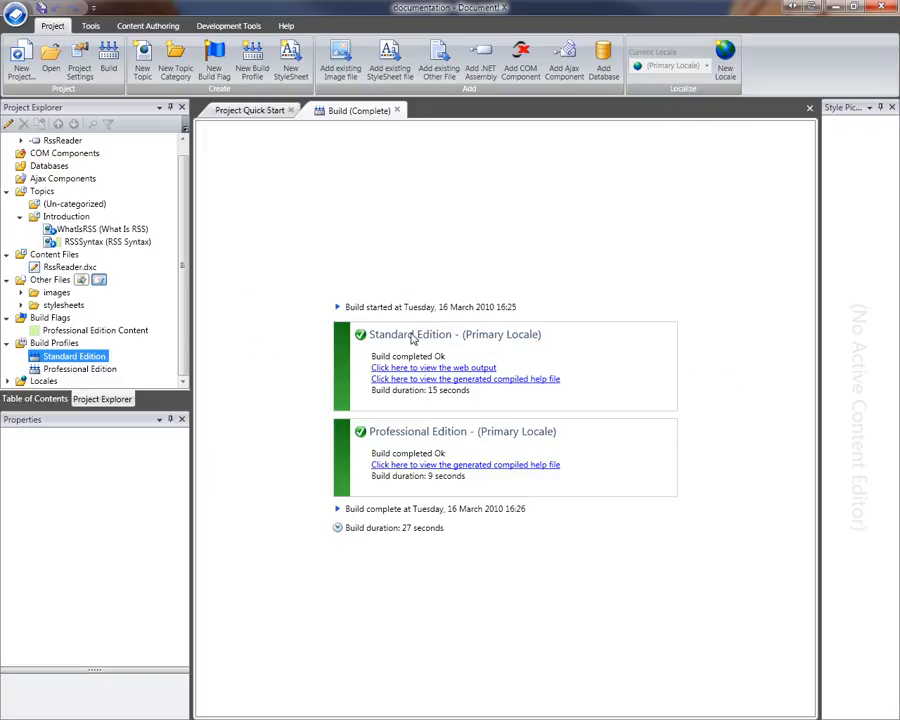
click(526, 382)
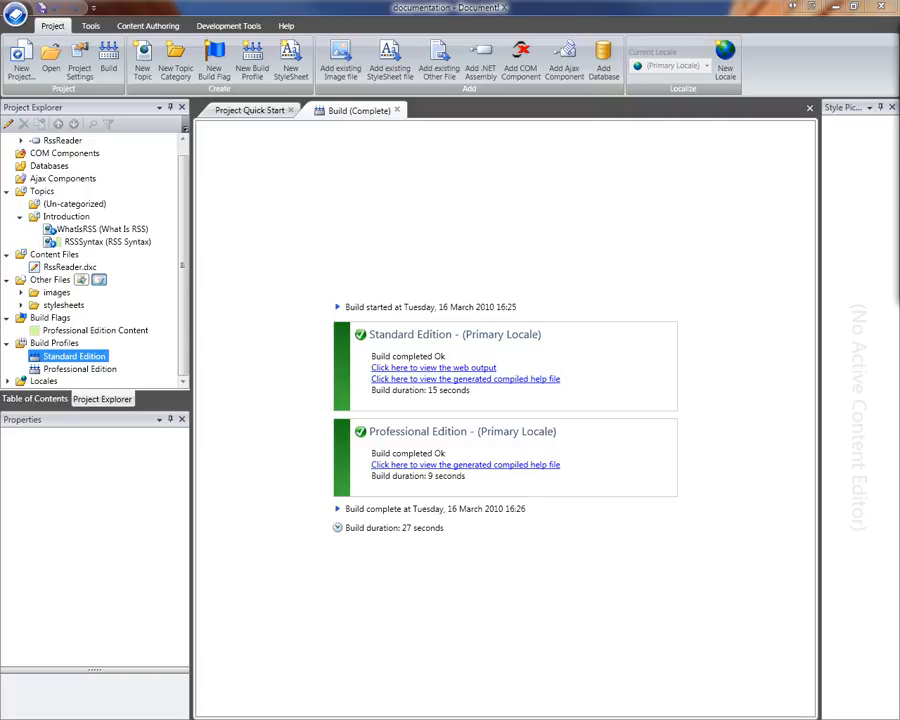
- Expand the RssReader Assembly topics and browse the help's keyword Index
double_click(652, 153)
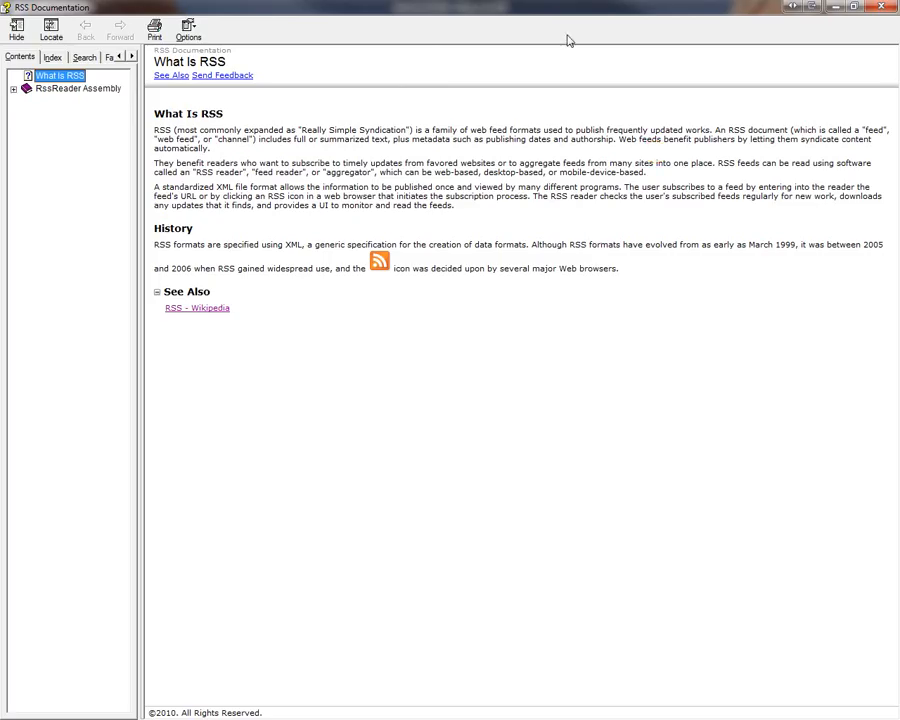
double_click(536, 6)
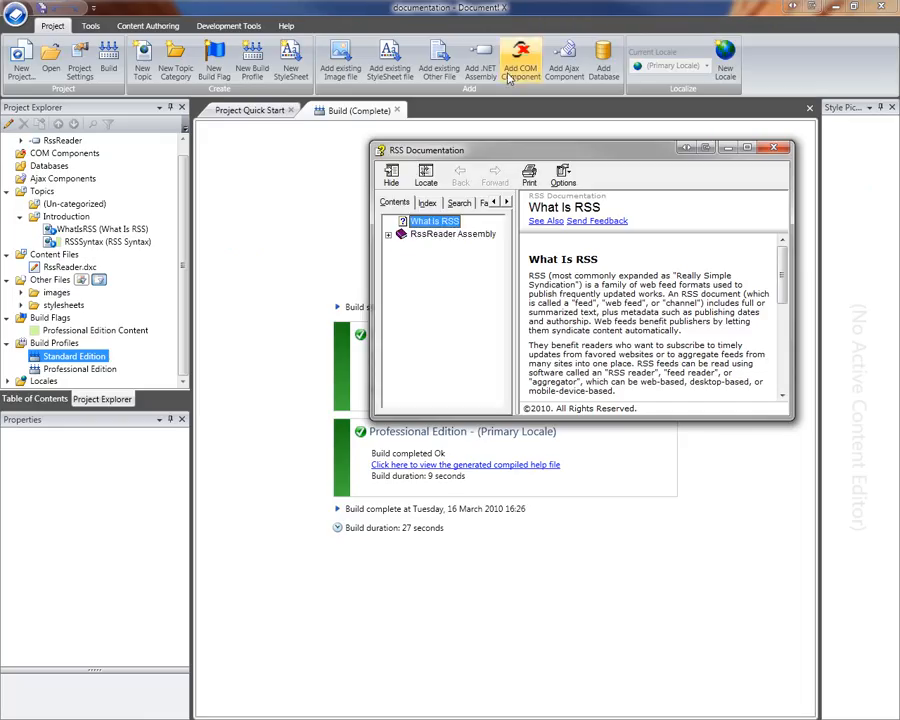
click(388, 235)
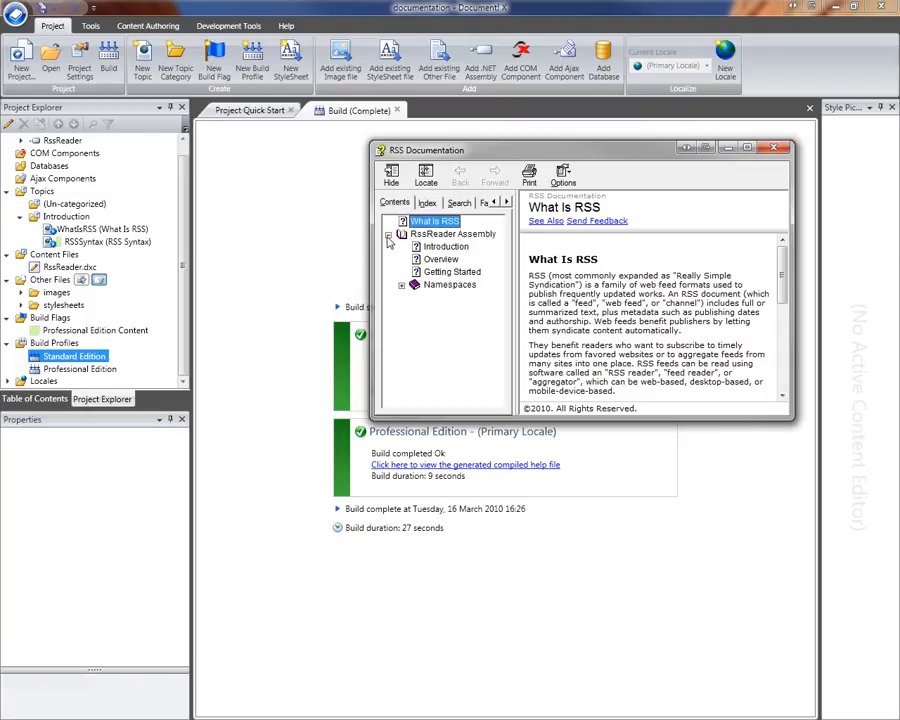
click(427, 202)
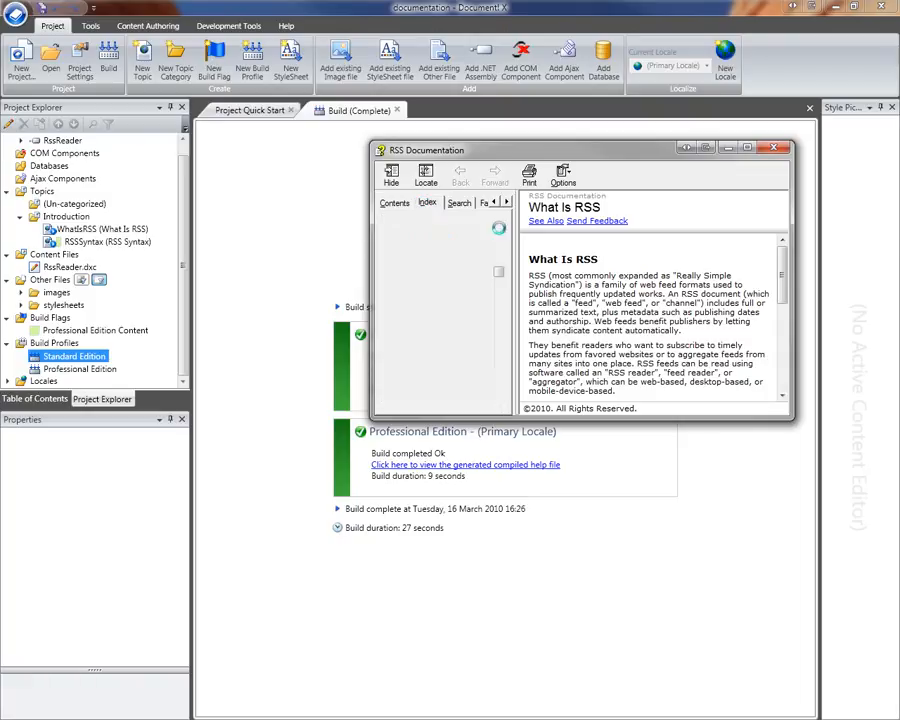
drag(502, 276, 502, 347)
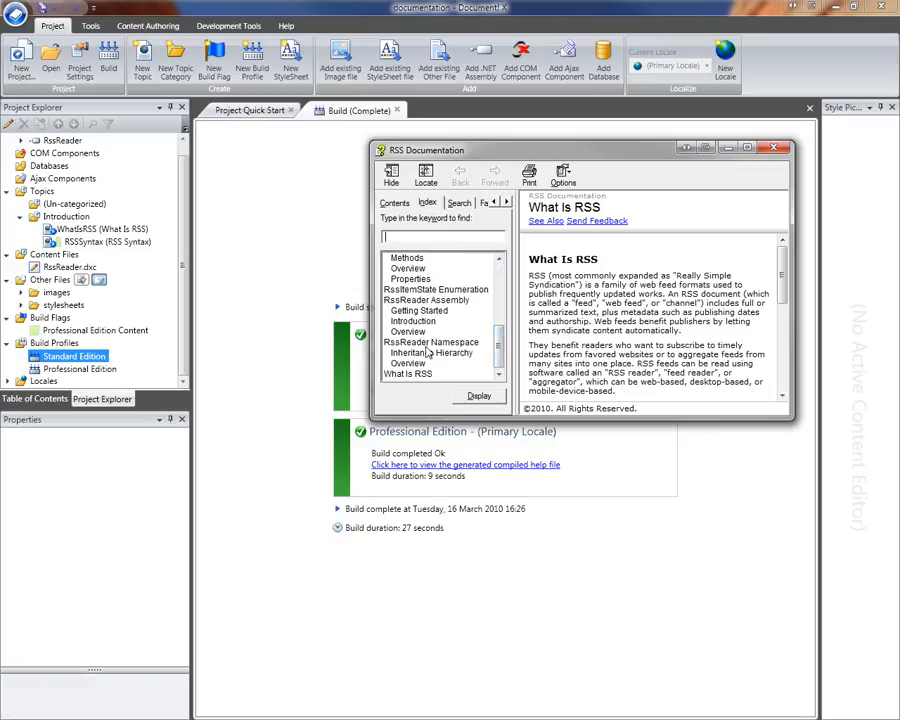
drag(500, 348, 498, 286)
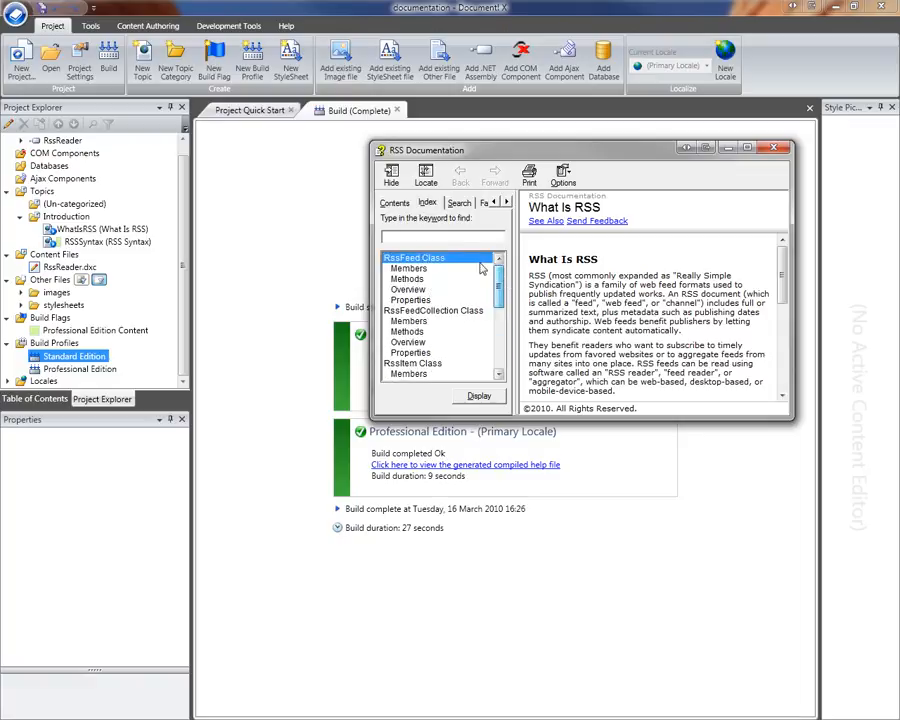
- Expand Namespaces > RssReader > Classes in Contents, then return to the build results
click(403, 205)
click(401, 285)
click(415, 298)
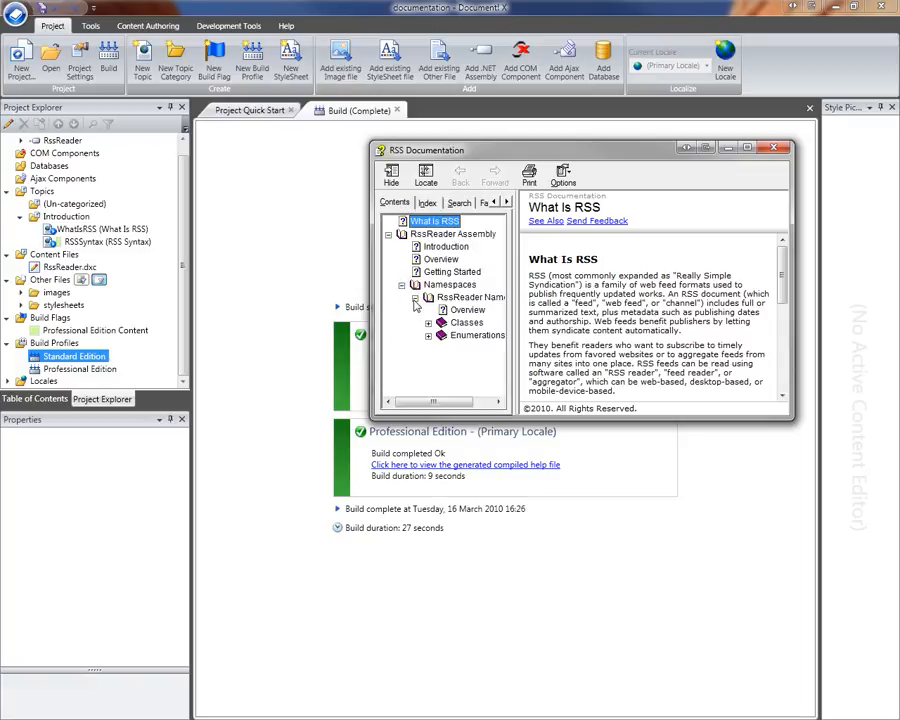
click(428, 322)
drag(514, 356, 556, 358)
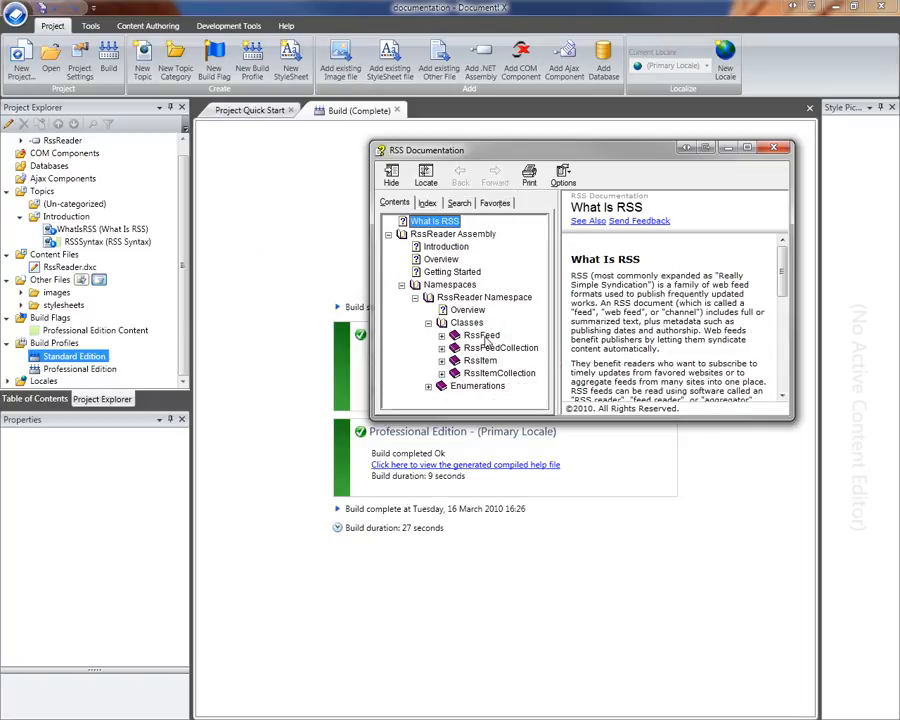
click(314, 356)
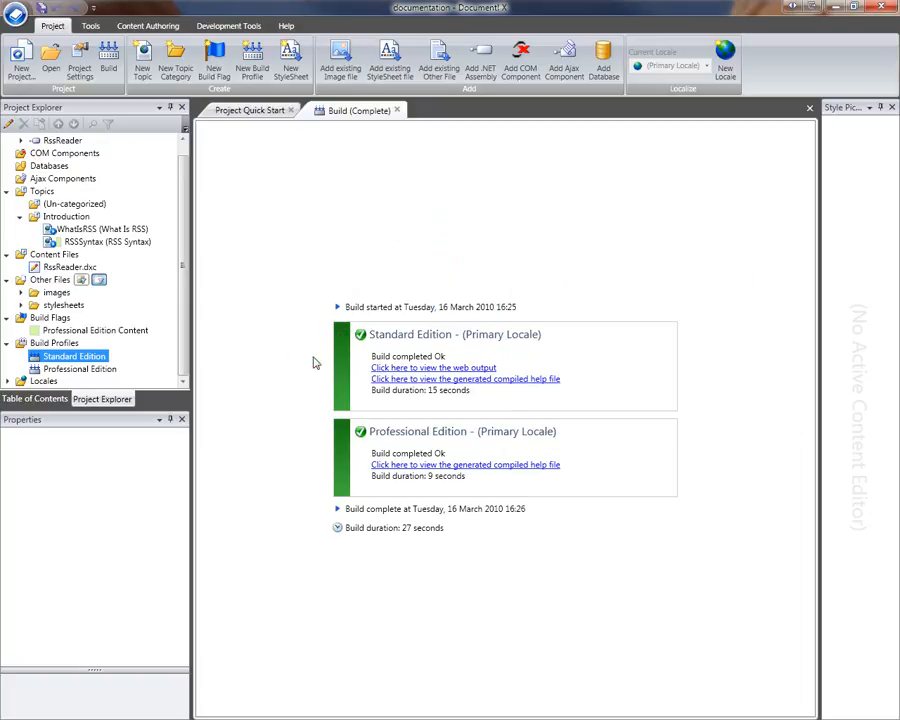
click(509, 466)
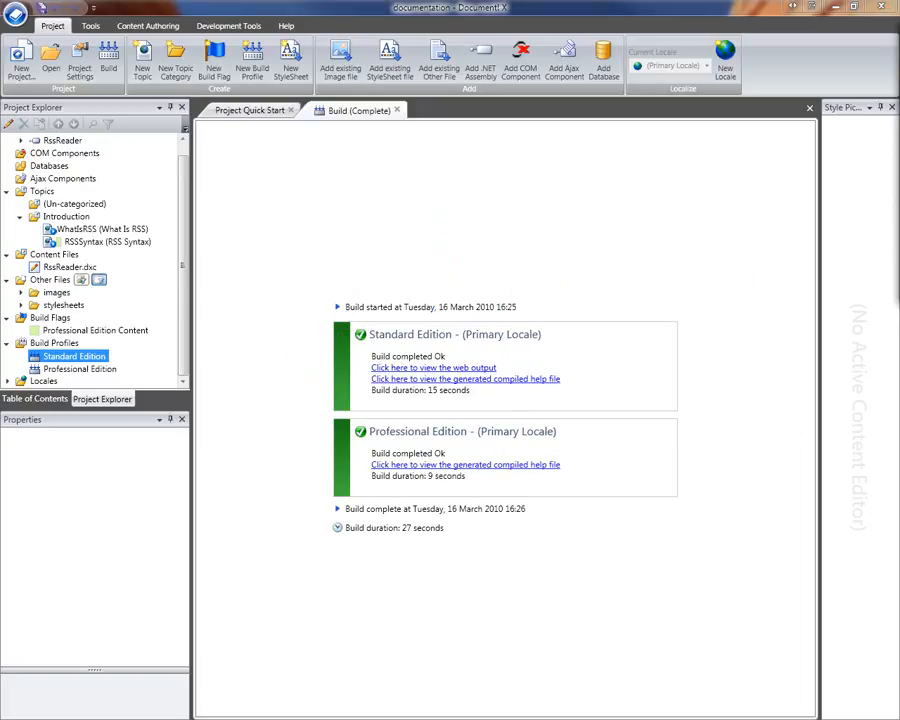
drag(381, 132, 542, 198)
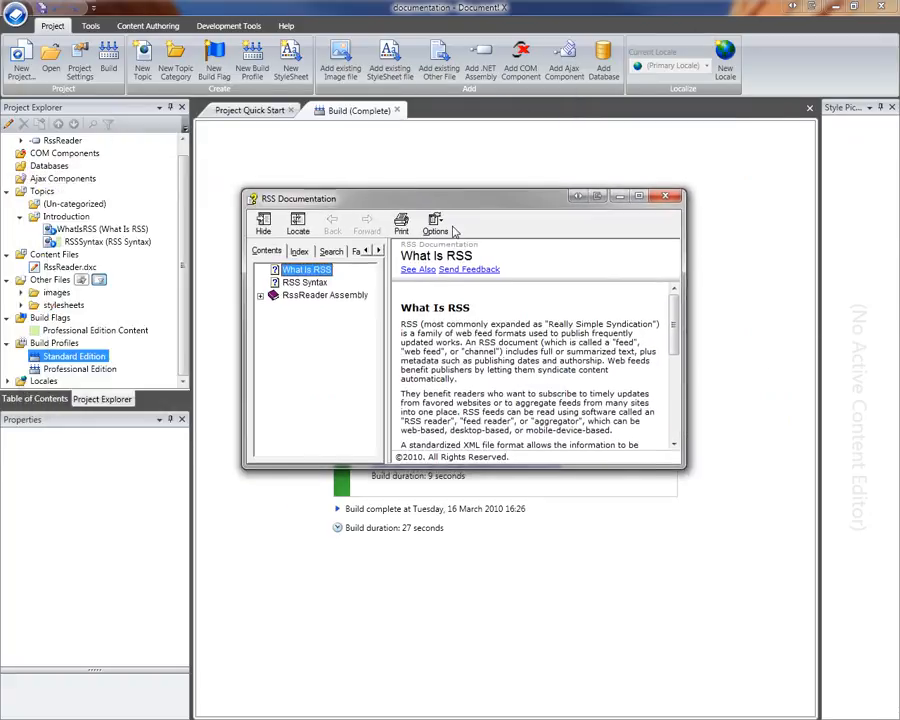
click(318, 283)
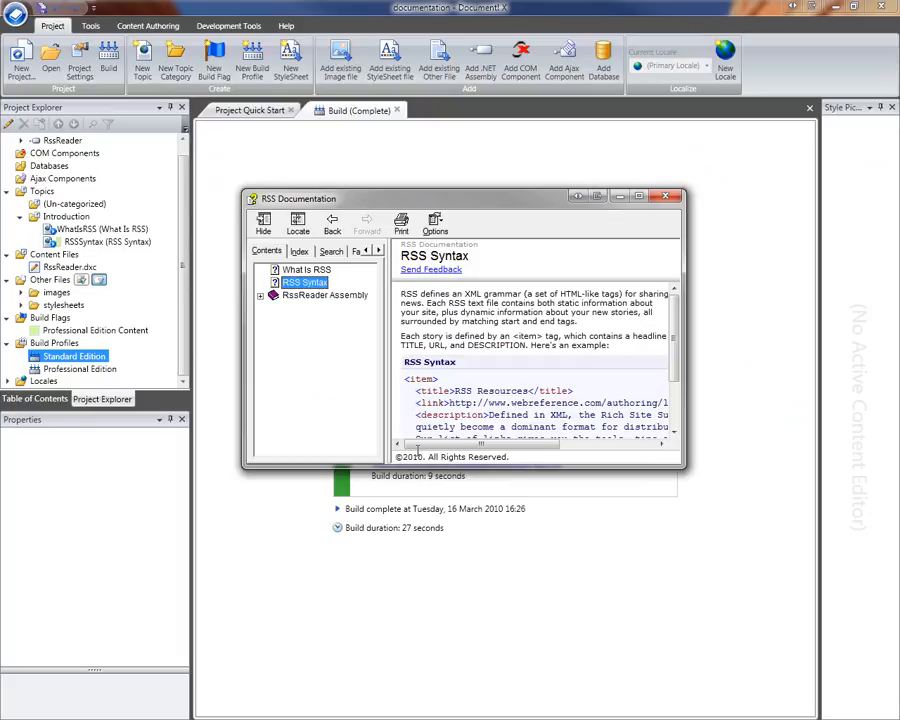
drag(415, 468, 410, 555)
click(260, 295)
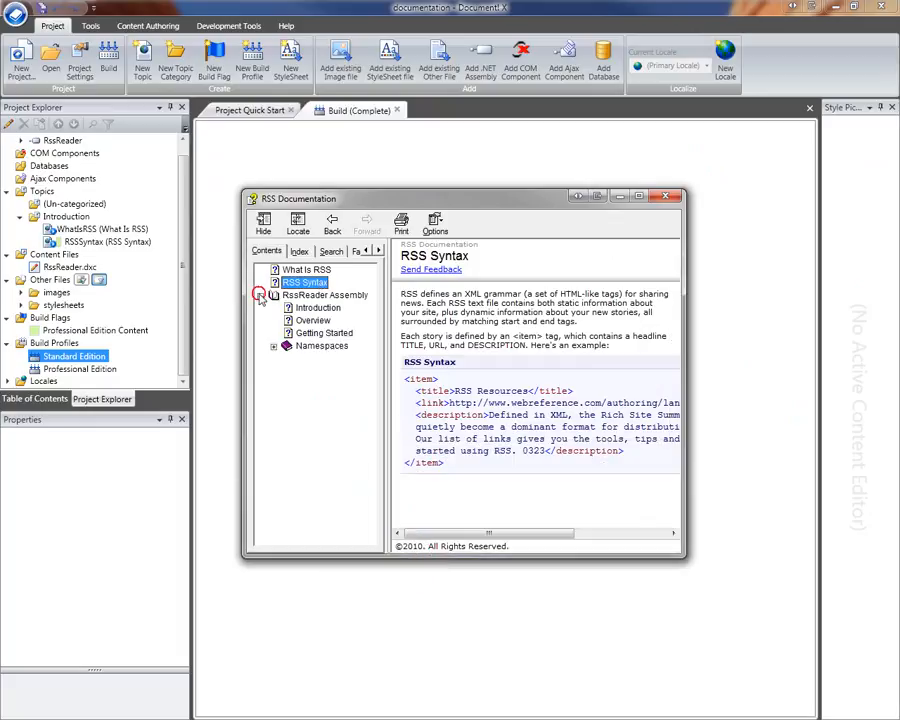
click(273, 346)
click(287, 358)
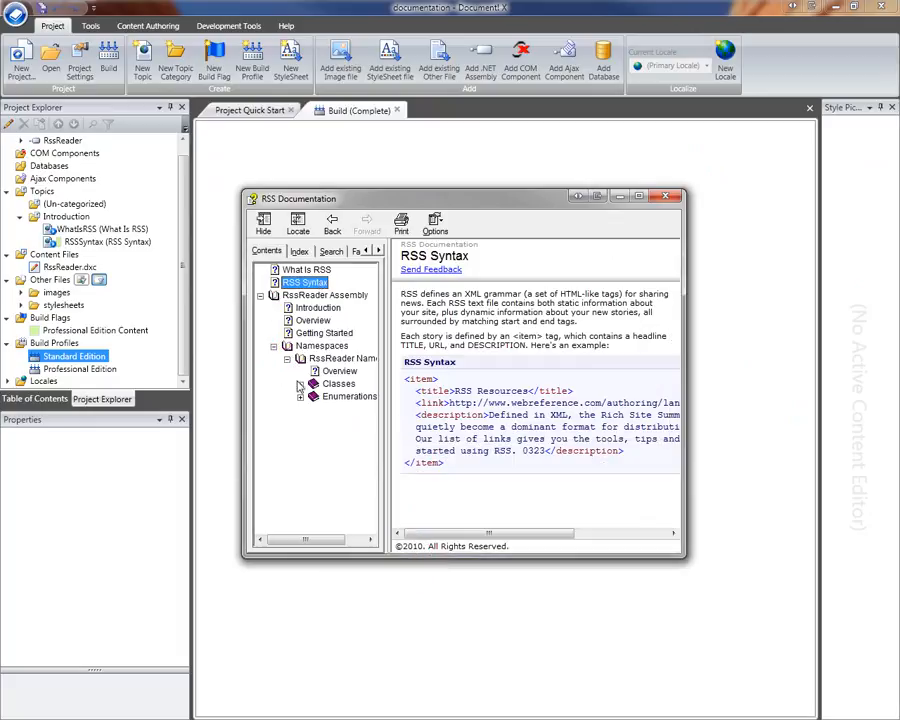
click(300, 384)
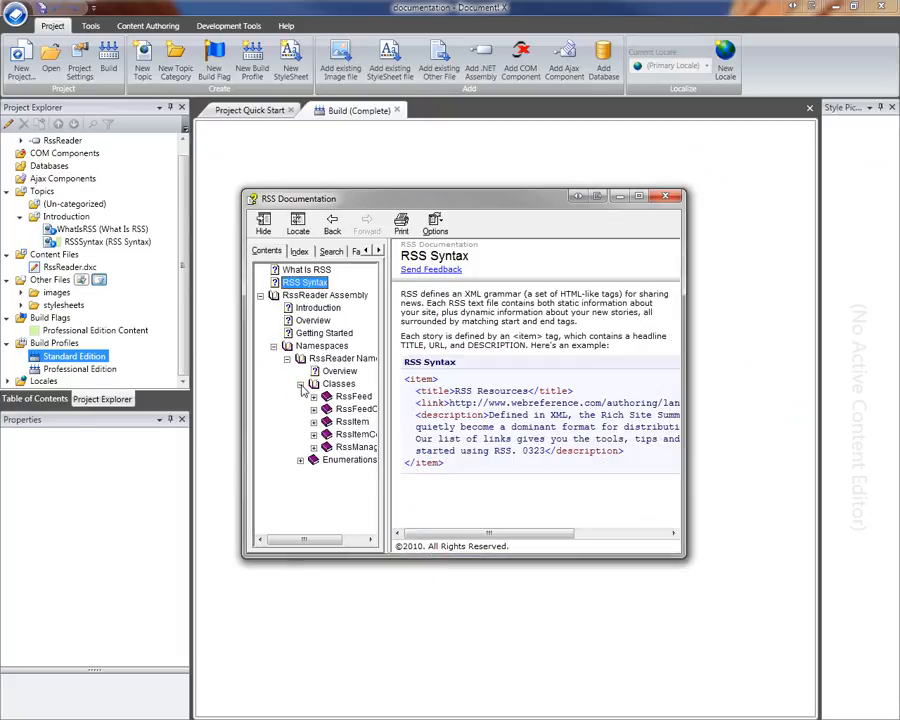
click(345, 447)
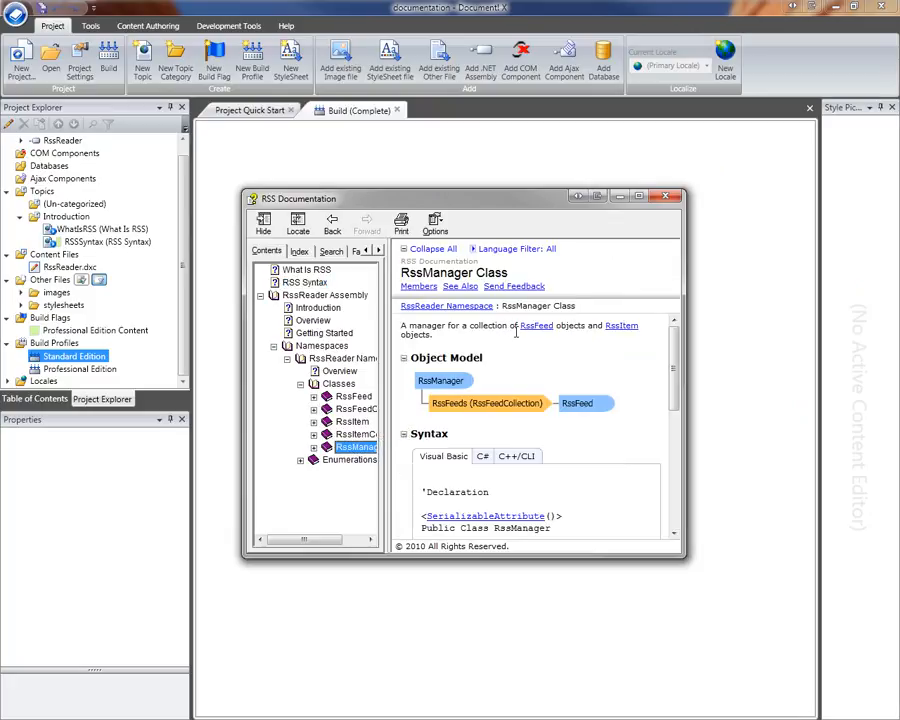
click(666, 197)
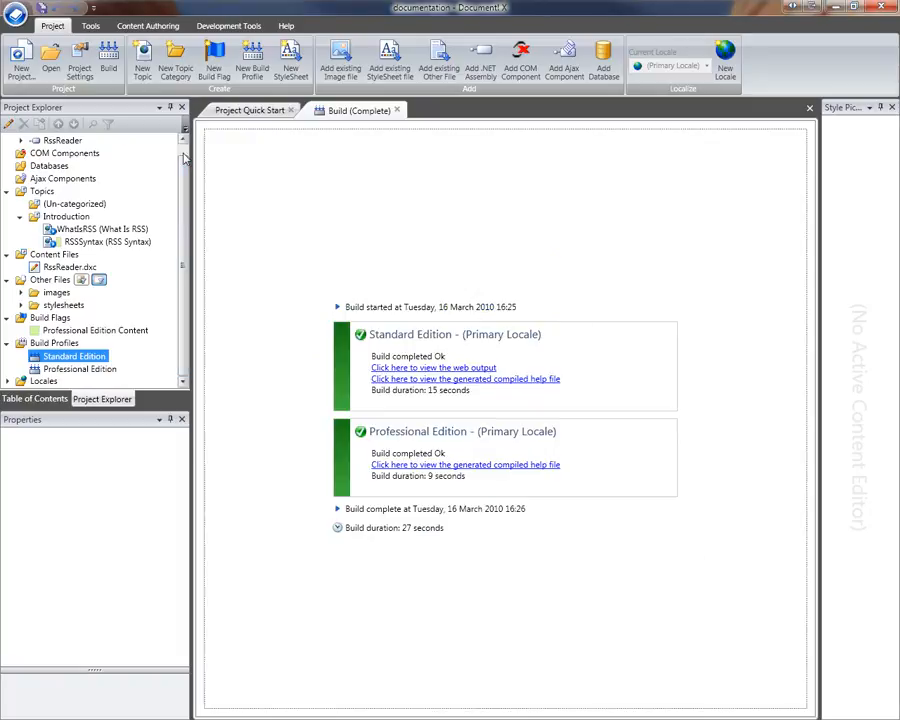
- Open the WhatIsRSS topic and flag its second paragraph as Professional Edition Content
scroll(183, 157, up, 1)
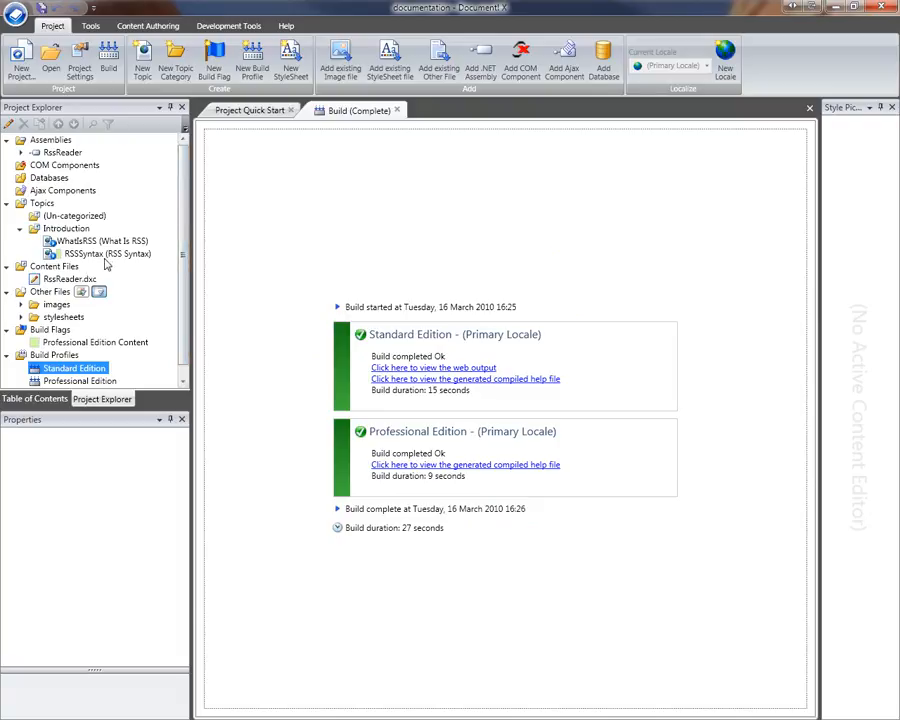
double_click(104, 242)
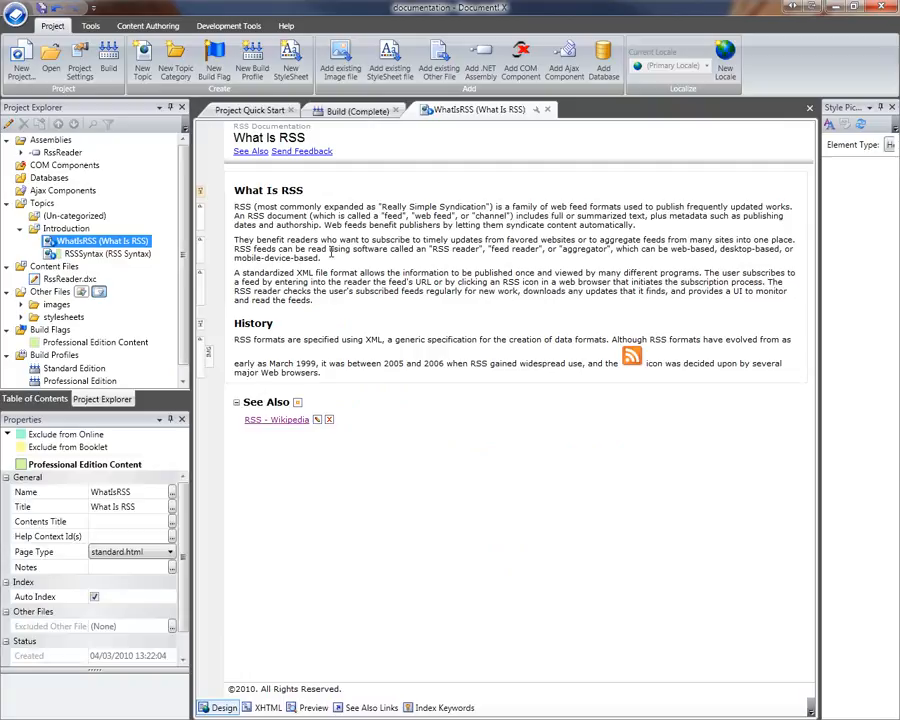
triple_click(231, 240)
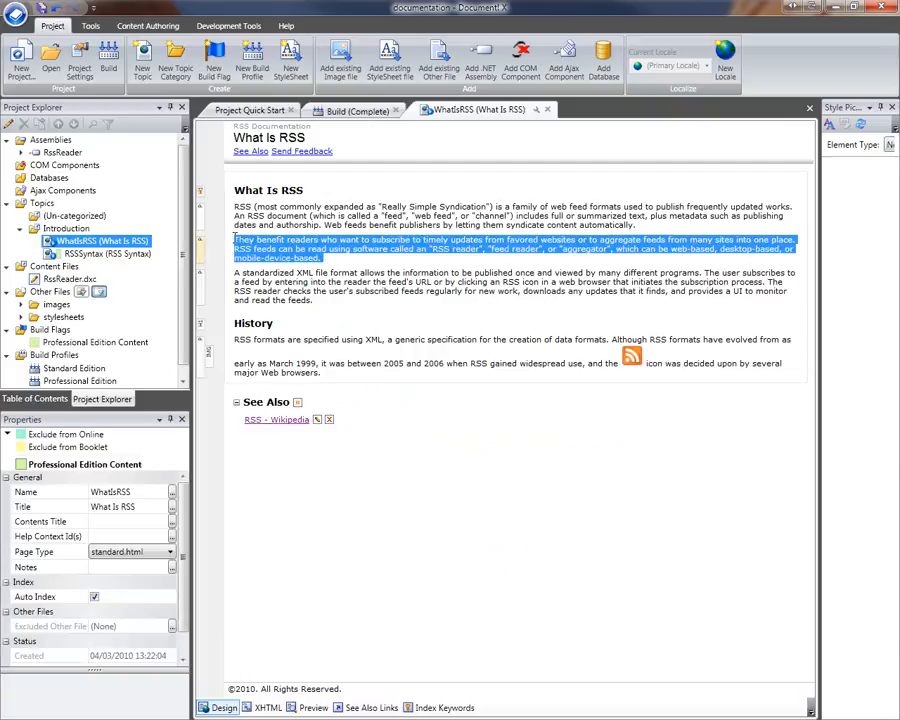
mouse_move(243, 240)
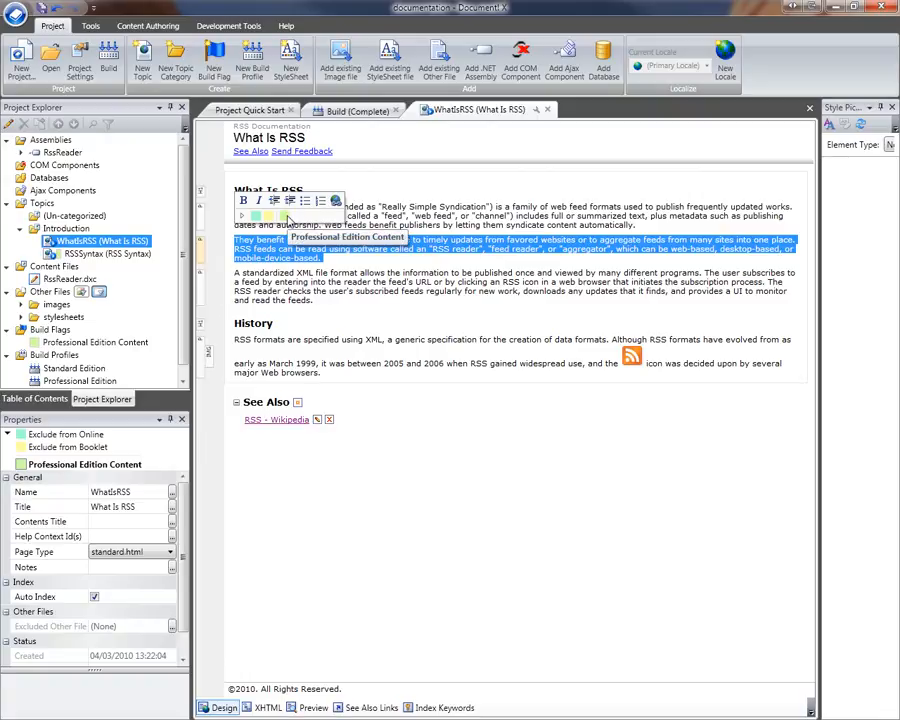
click(286, 217)
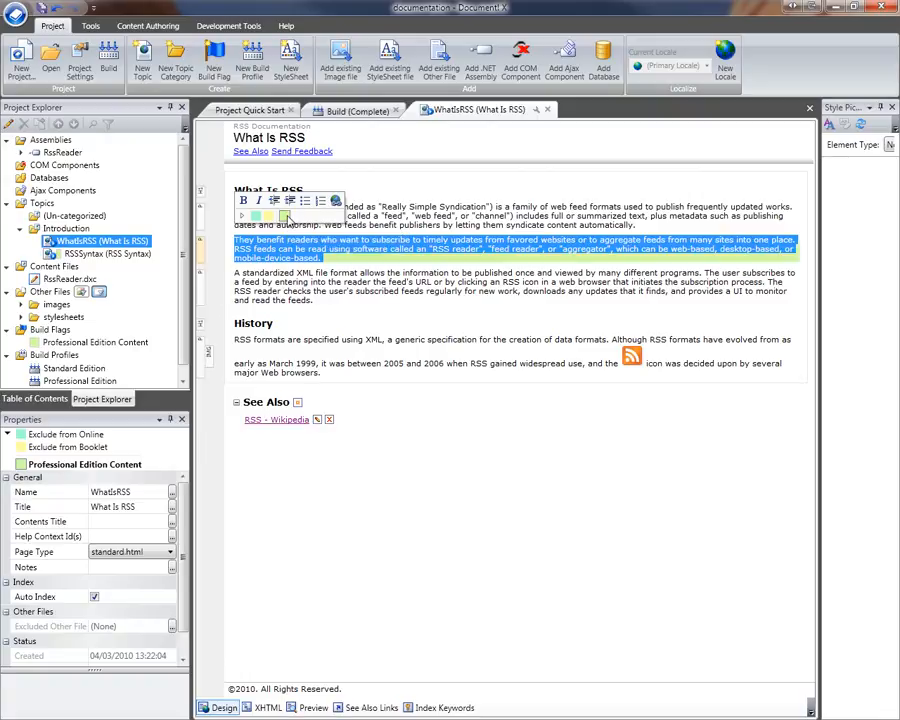
click(294, 268)
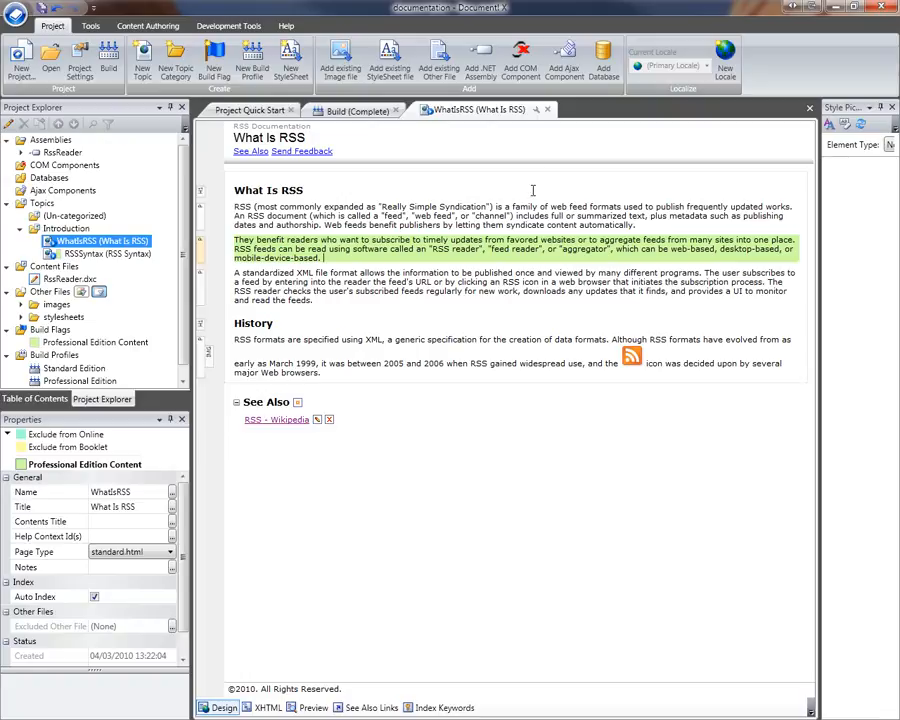
- Preview the What Is RSS topic under the Standard Edition profile, omitting the Professional Edition paragraph
click(536, 111)
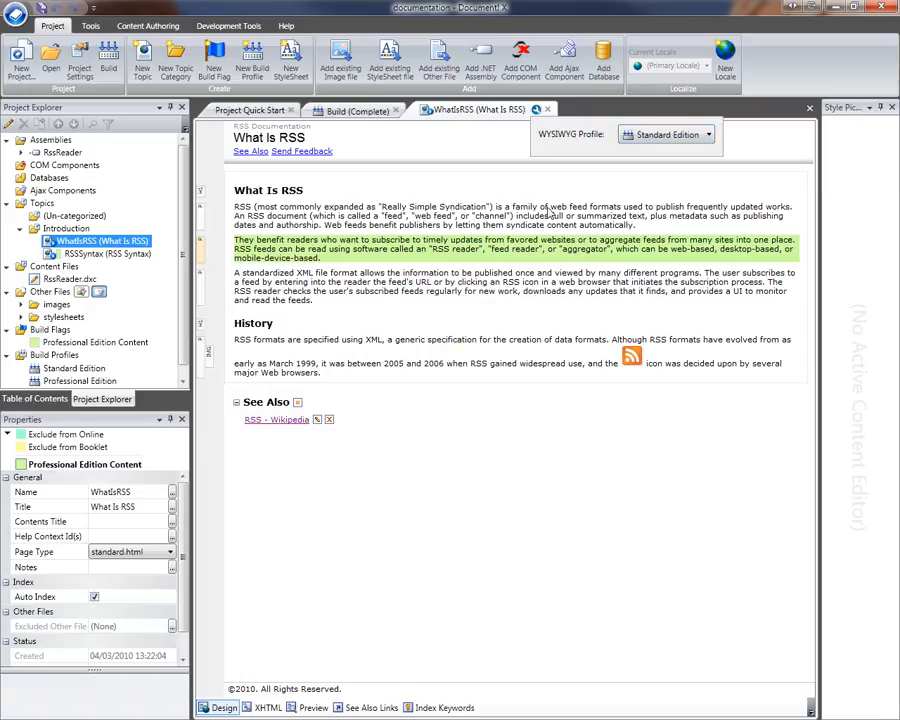
click(310, 708)
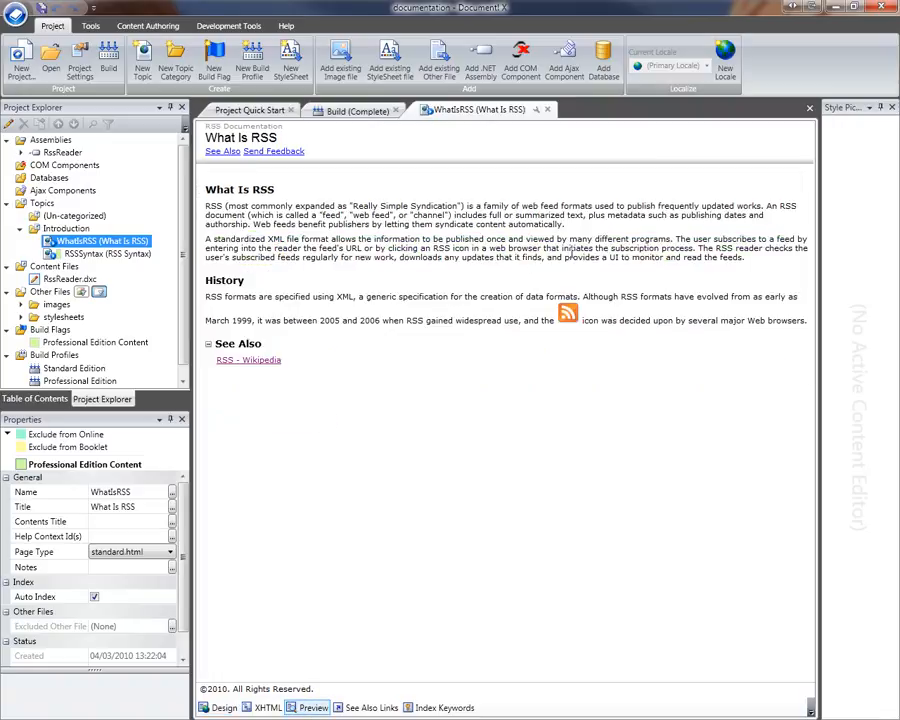